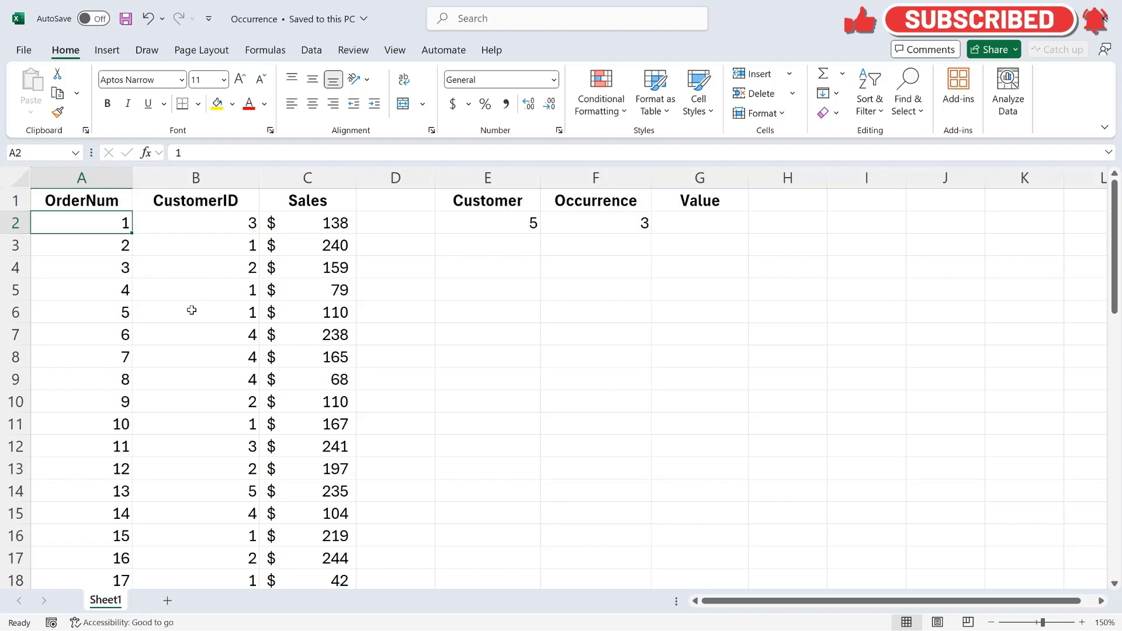
# Enter =FILTER(A2:C50,B2:B50=E2) in cell G2 to list all orders of the customer specified in E2
pyautogui.scroll(-12, 193, 320)
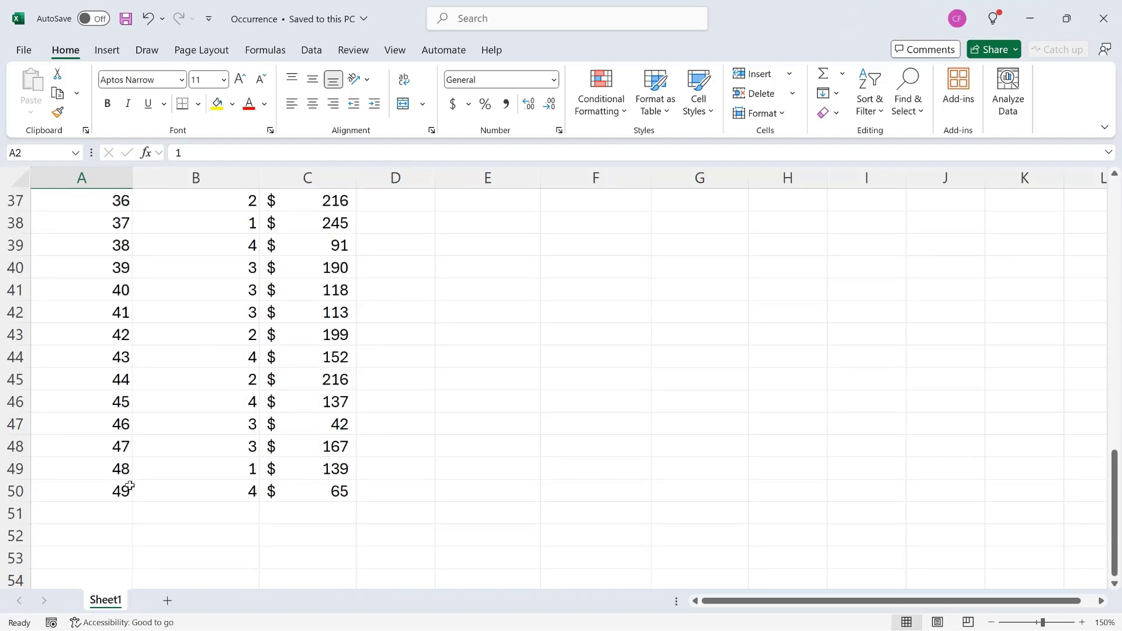
pyautogui.scroll(12, 404, 486)
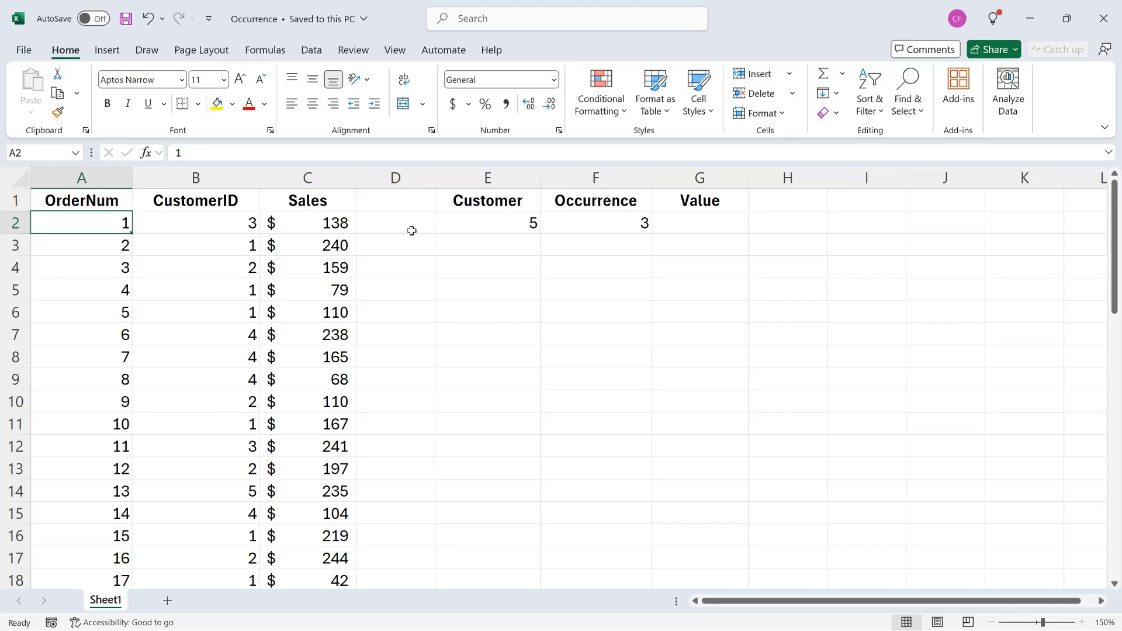
pyautogui.click(441, 223)
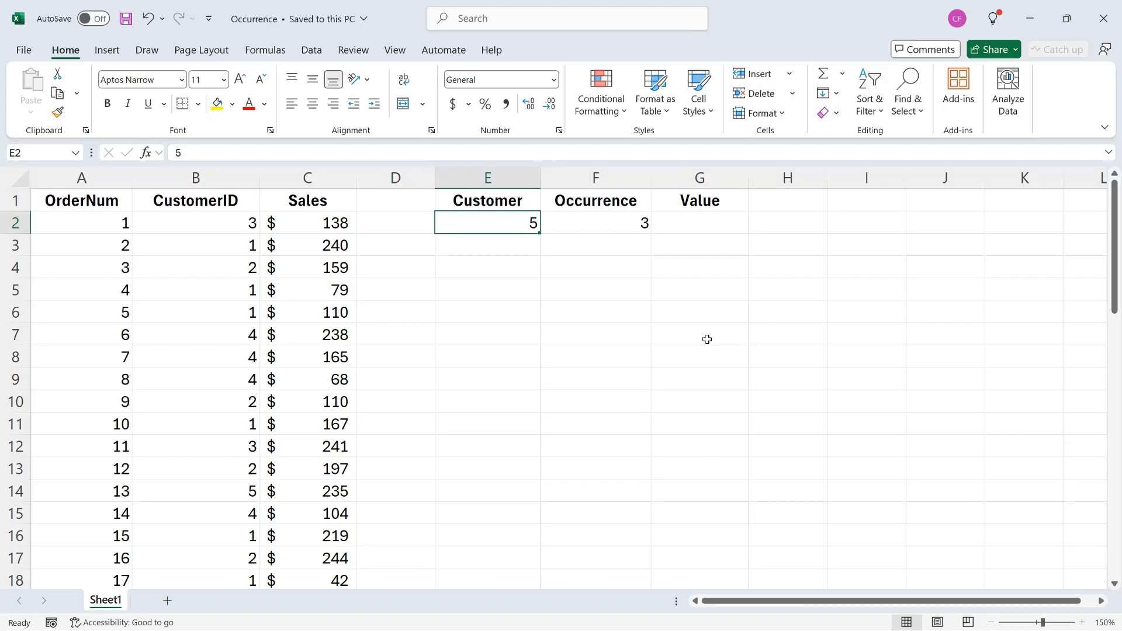
pyautogui.click(714, 221)
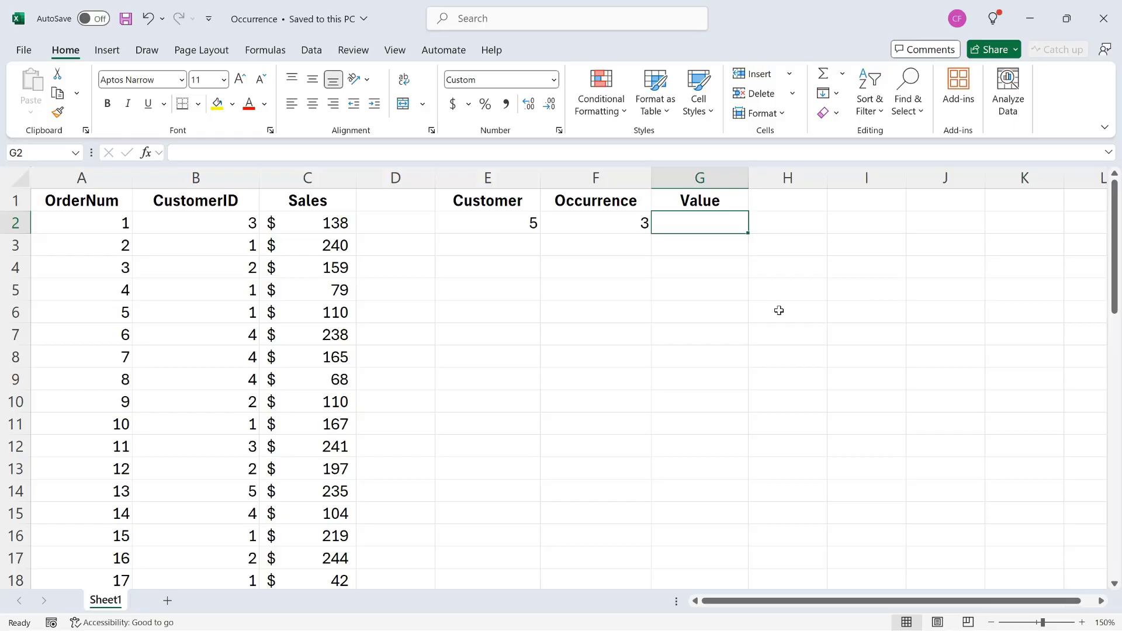
pyautogui.write('=FI')
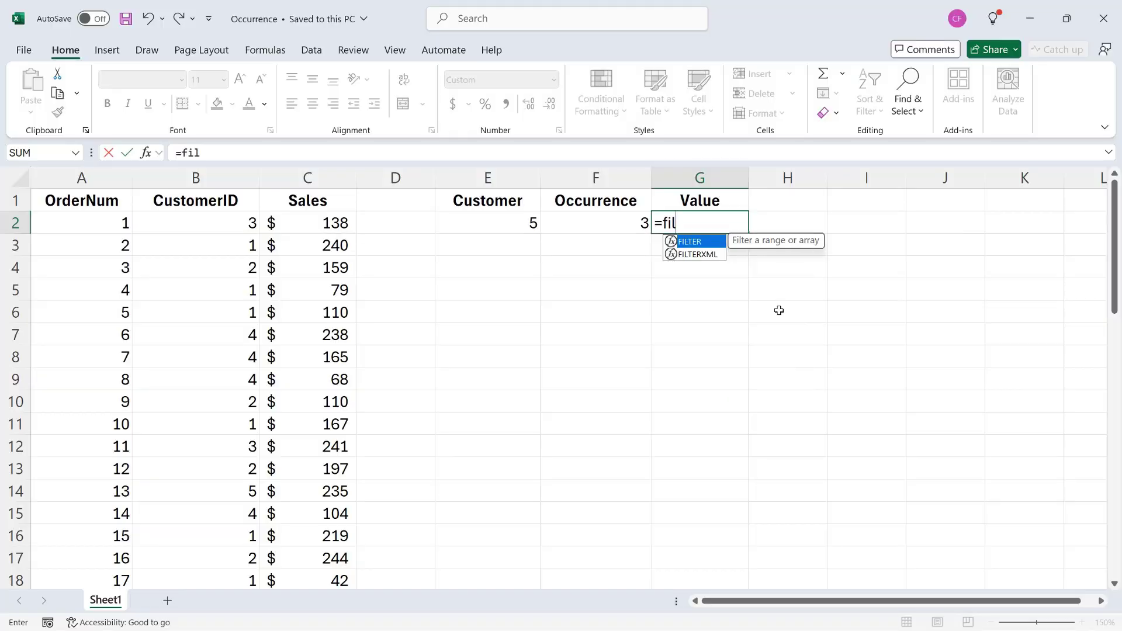
pyautogui.press('Tab')
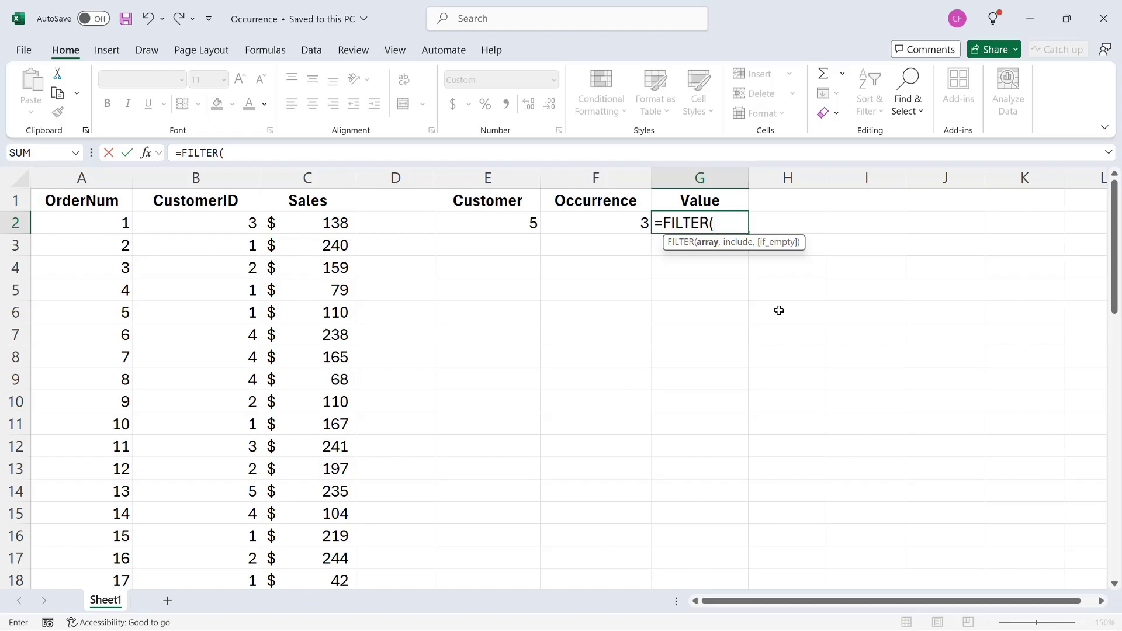
pyautogui.write('a2')
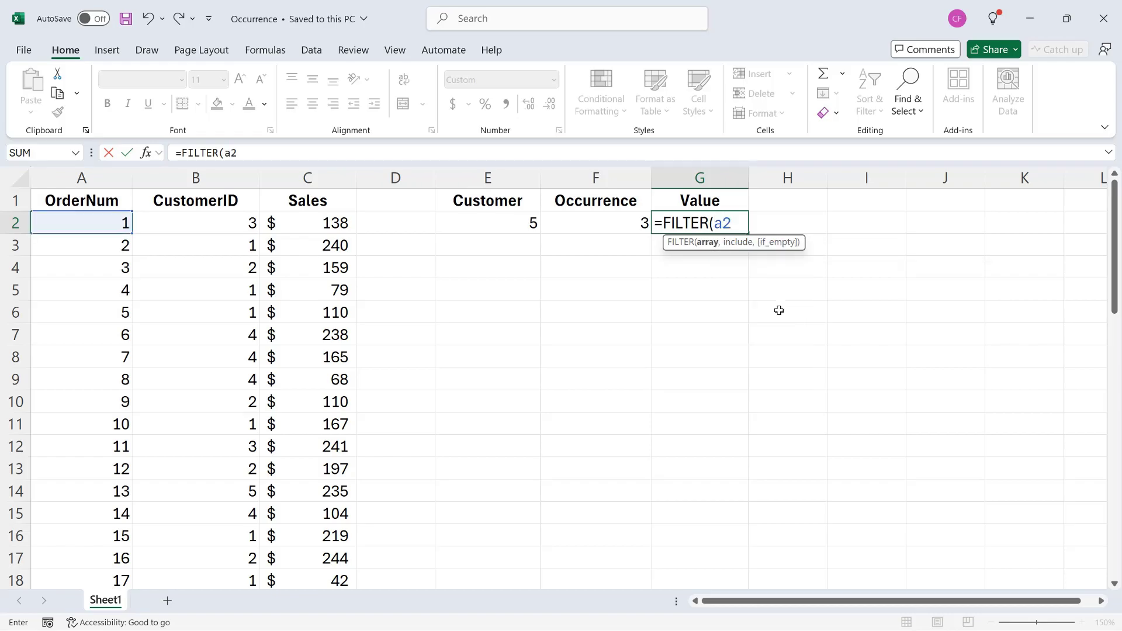
pyautogui.write(':c50')
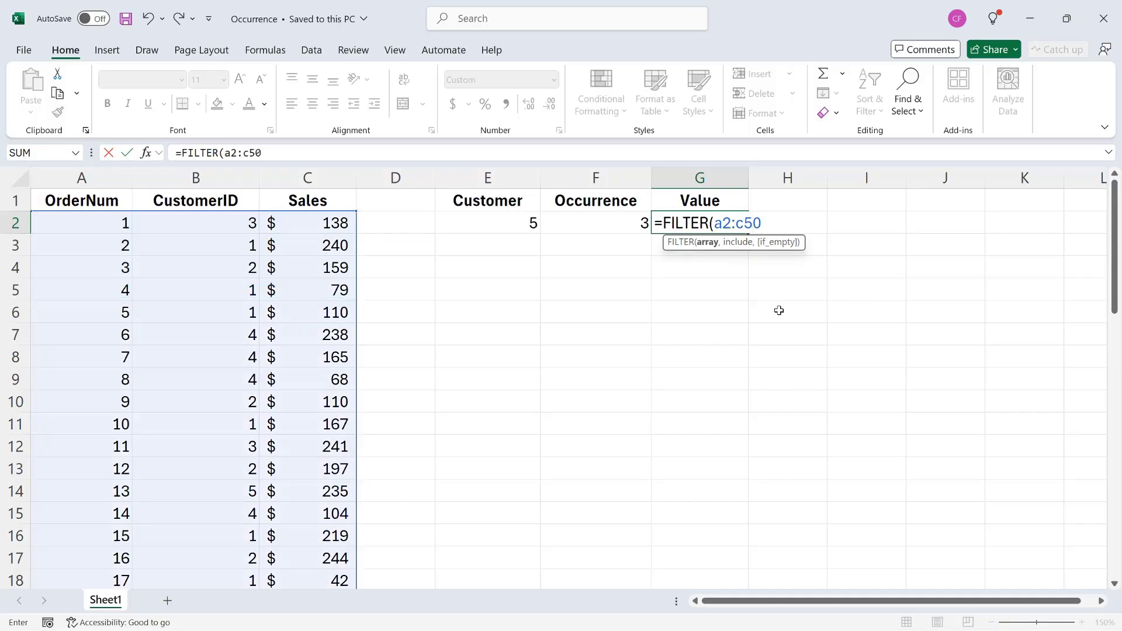
pyautogui.write(',')
pyautogui.write('b2:')
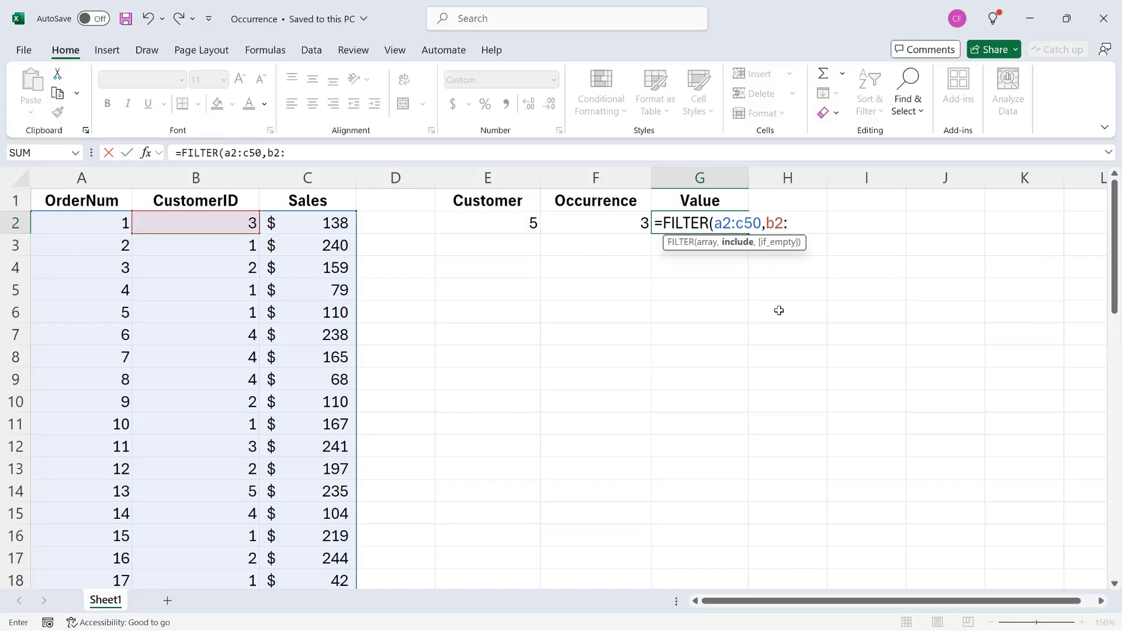
pyautogui.write('b50=')
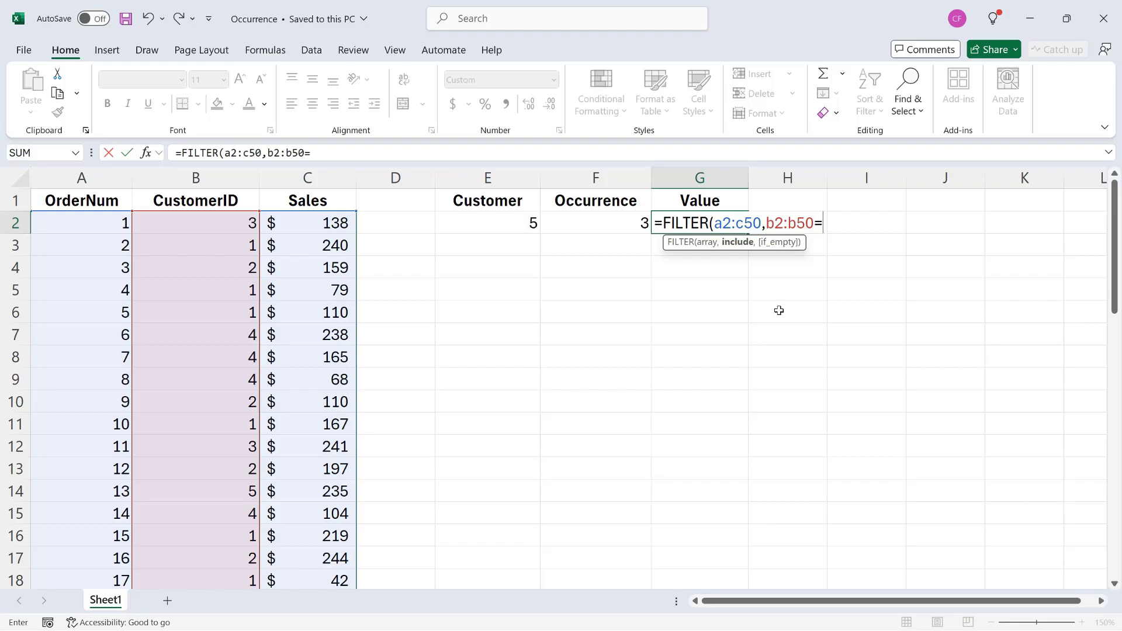
pyautogui.write('E2')
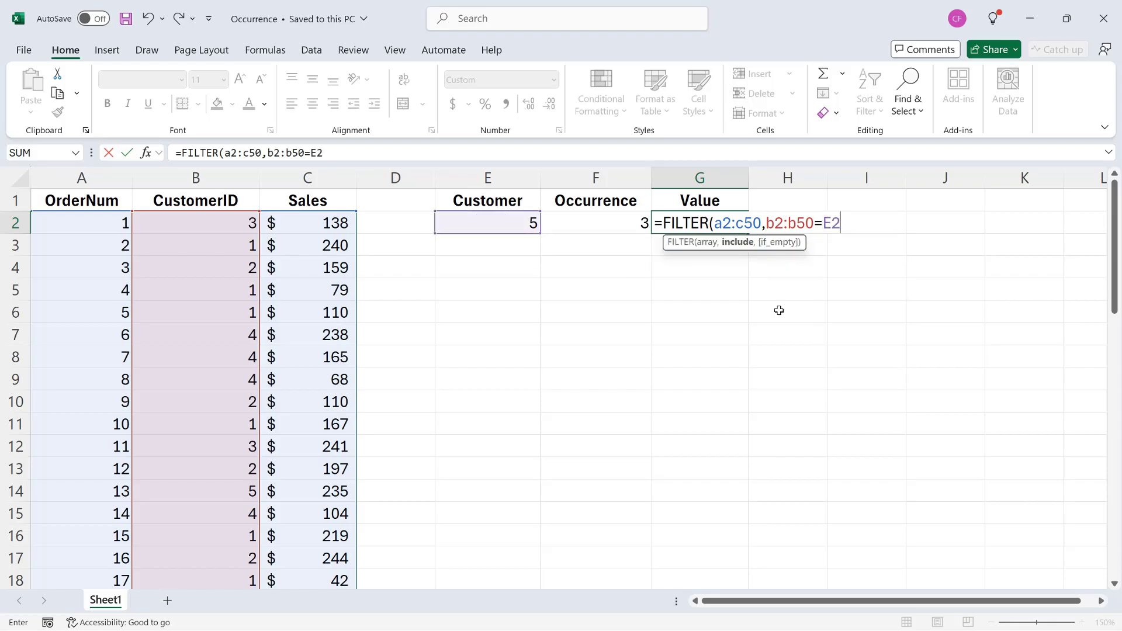
pyautogui.write(')')
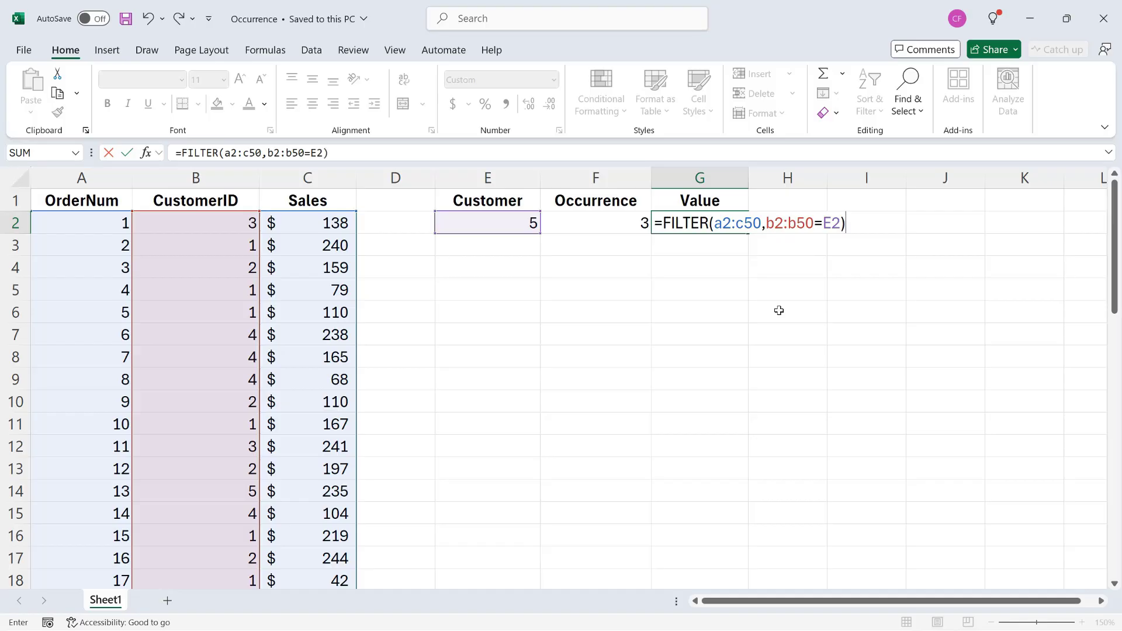
pyautogui.press('Return')
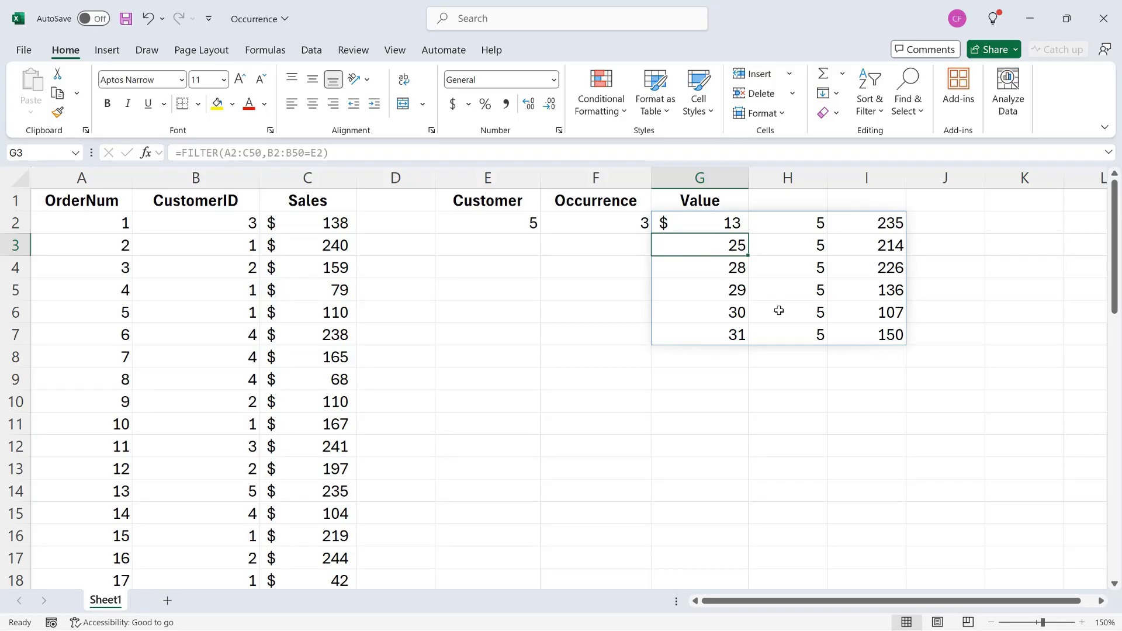
# Compare the filtered results starting in G2 with the source rows for orders 13 and 25
pyautogui.click(732, 219)
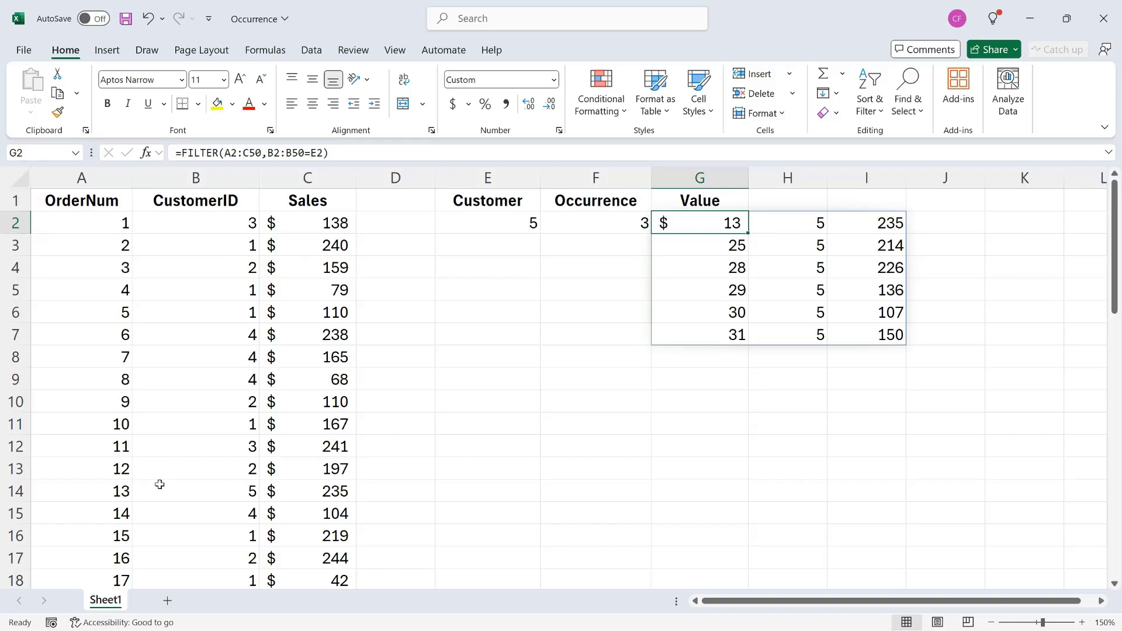
pyautogui.click(126, 492)
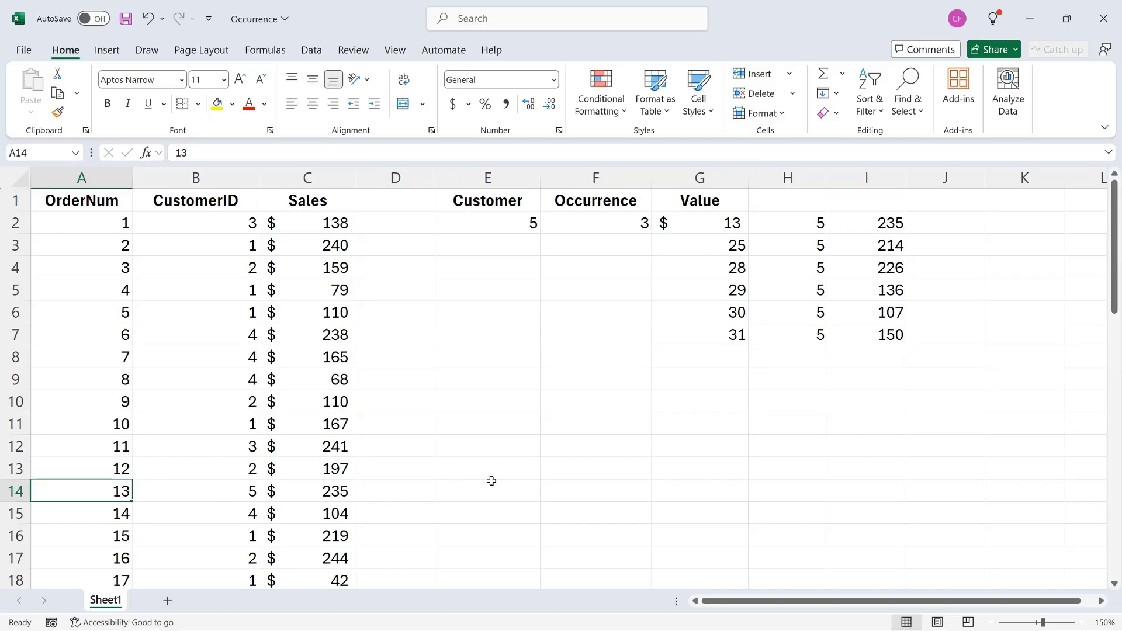
pyautogui.scroll(-4, 491, 481)
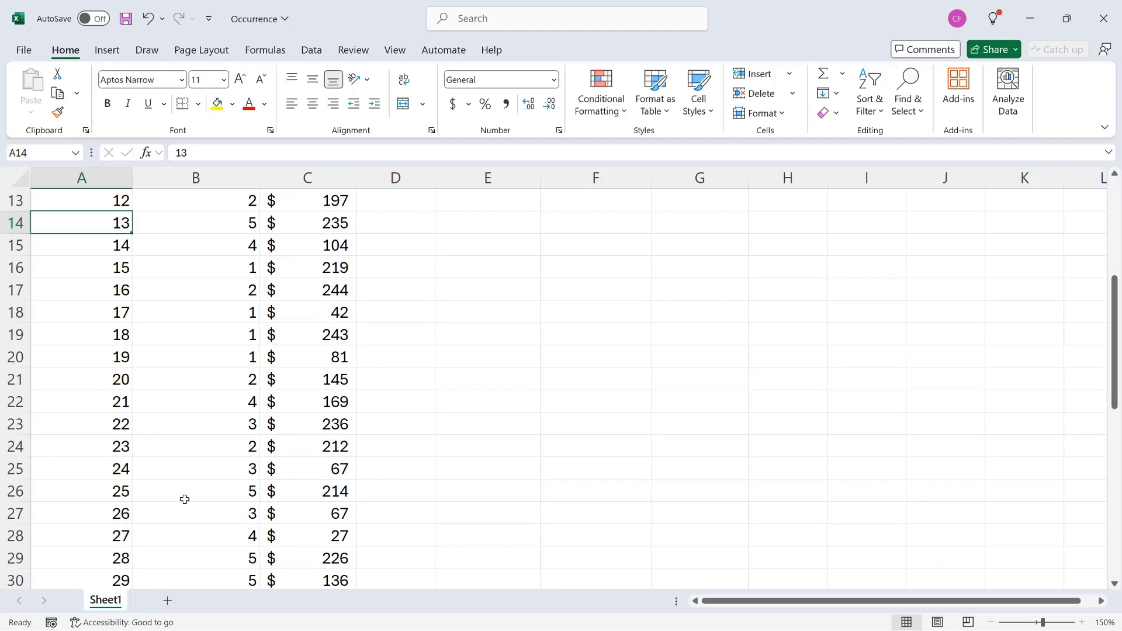
pyautogui.click(124, 494)
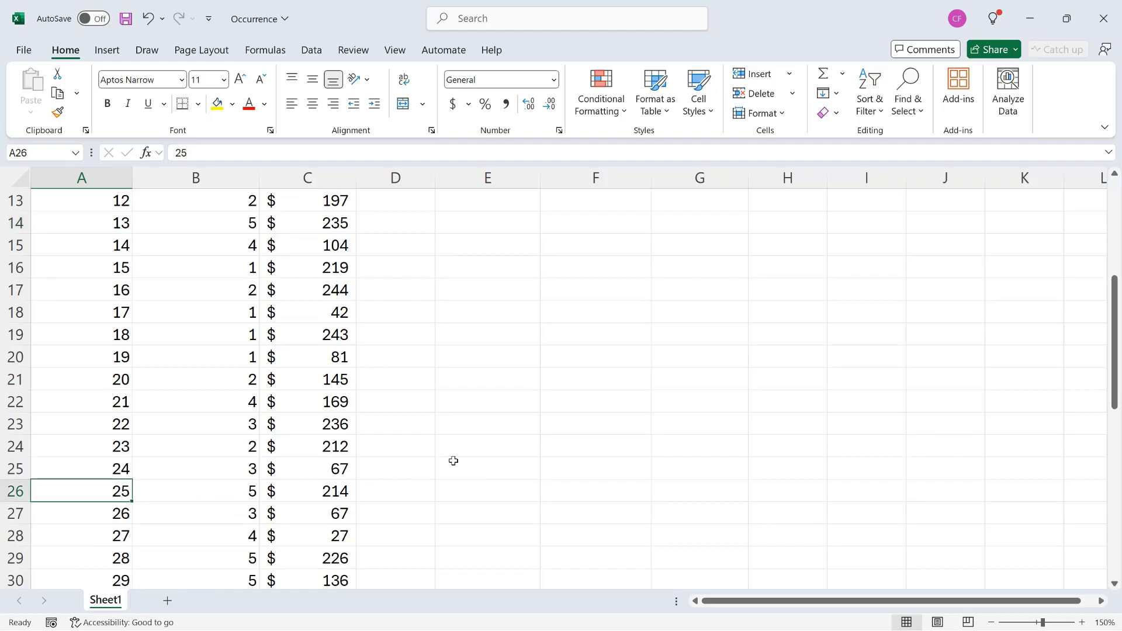
pyautogui.click(338, 496)
pyautogui.scroll(4, 494, 481)
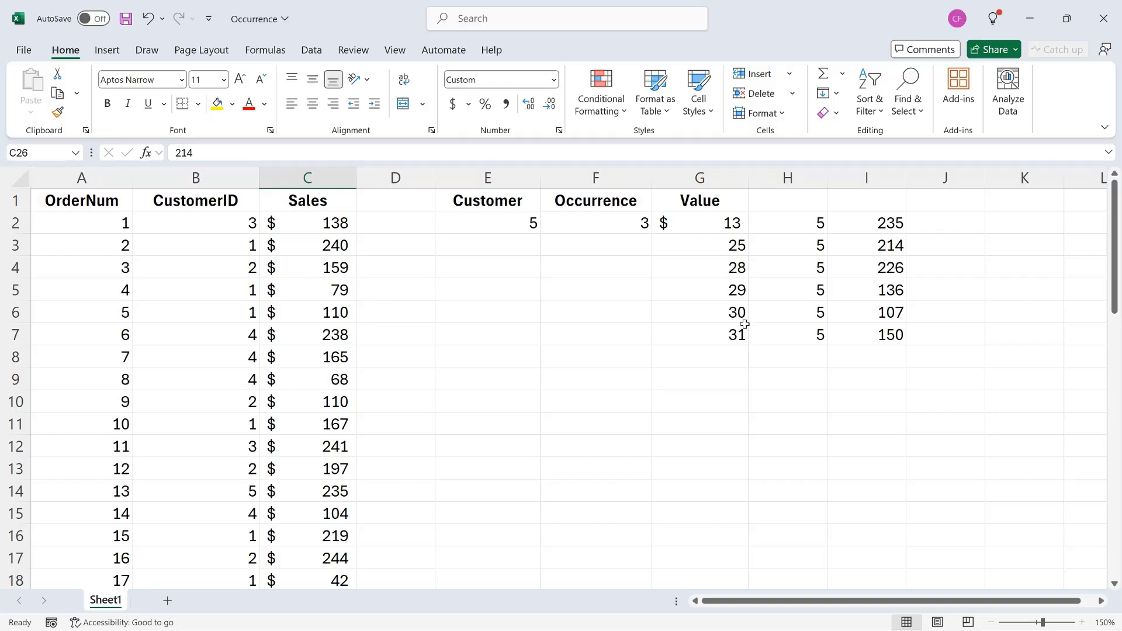
# Test the formula =INDEX(G2#,F2,3) in cell E4 for the chosen occurrence's sales value, and clear the cell
pyautogui.click(507, 275)
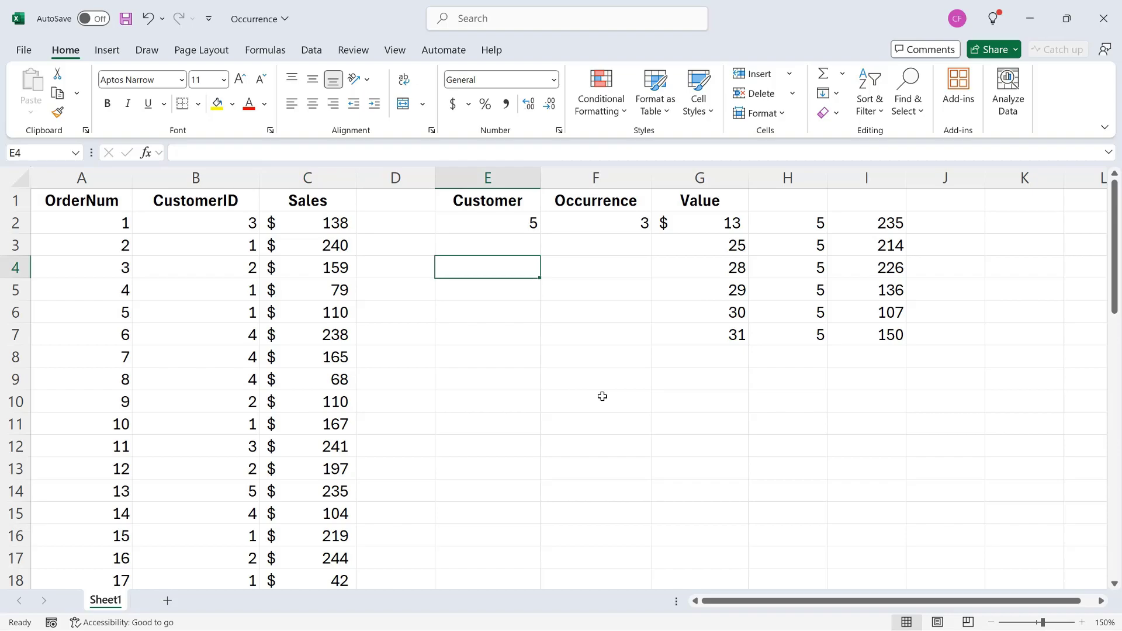
pyautogui.write('=')
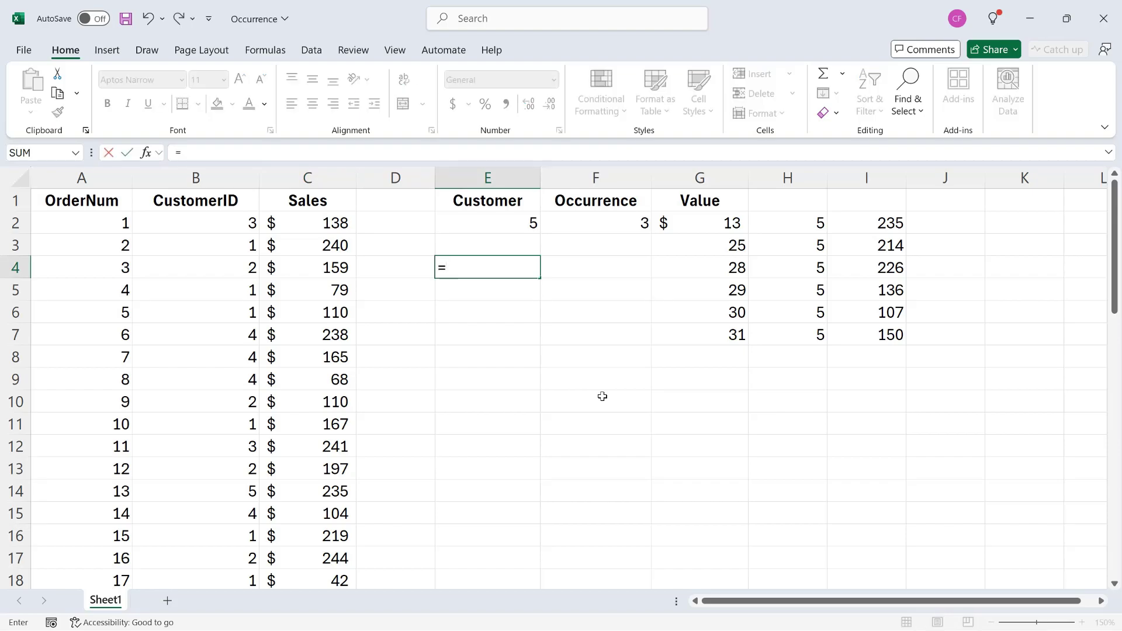
pyautogui.write('inde')
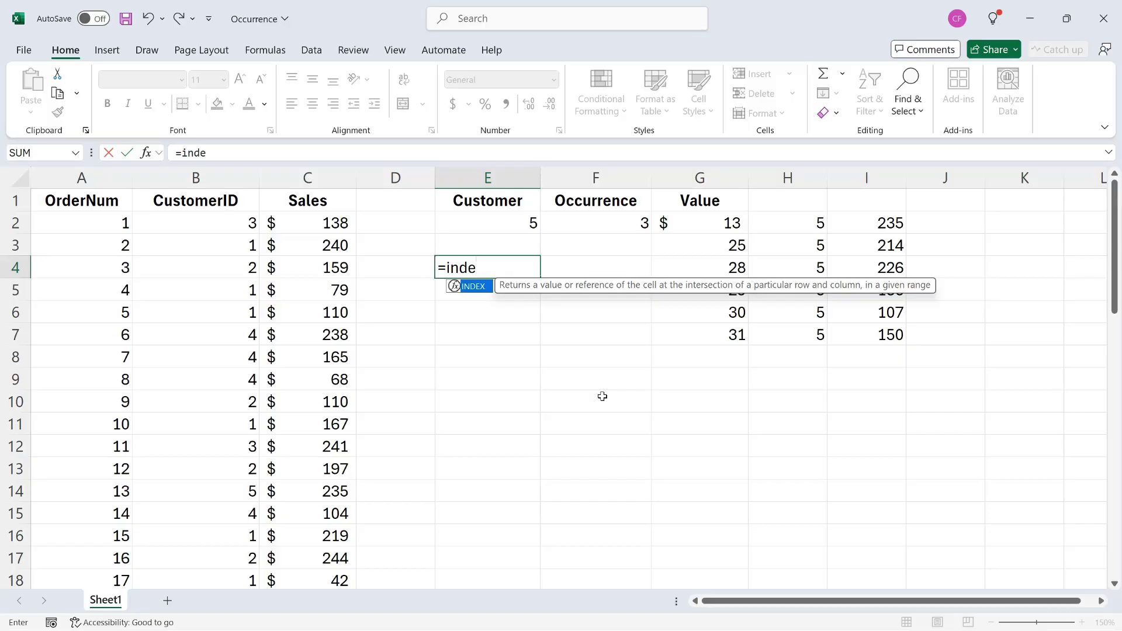
pyautogui.write('x(')
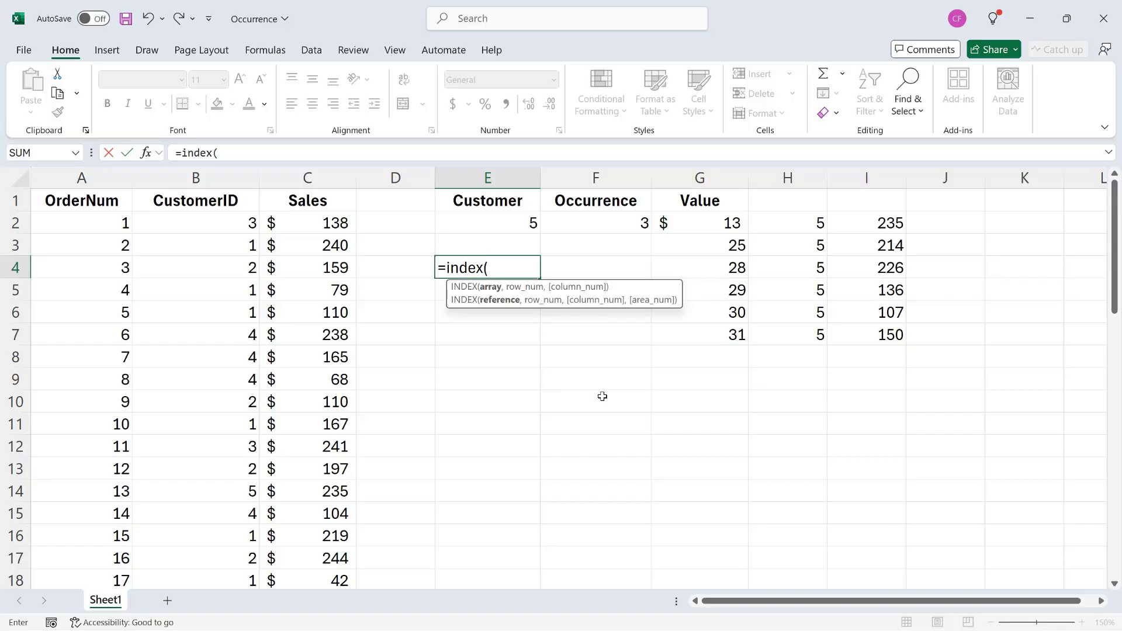
pyautogui.write('G2')
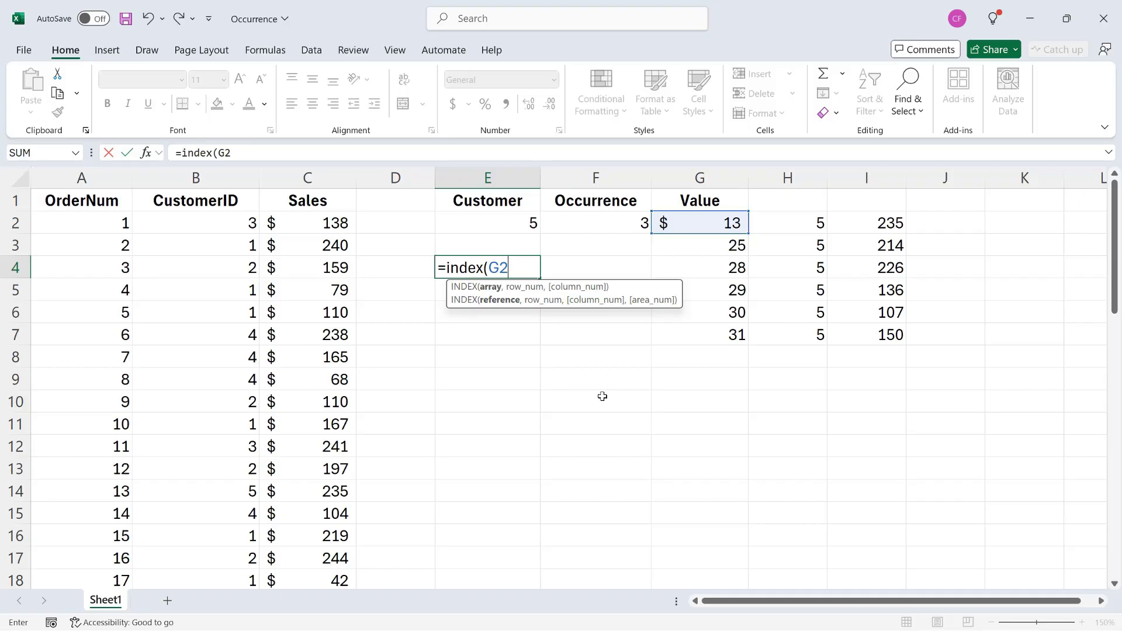
pyautogui.write('#')
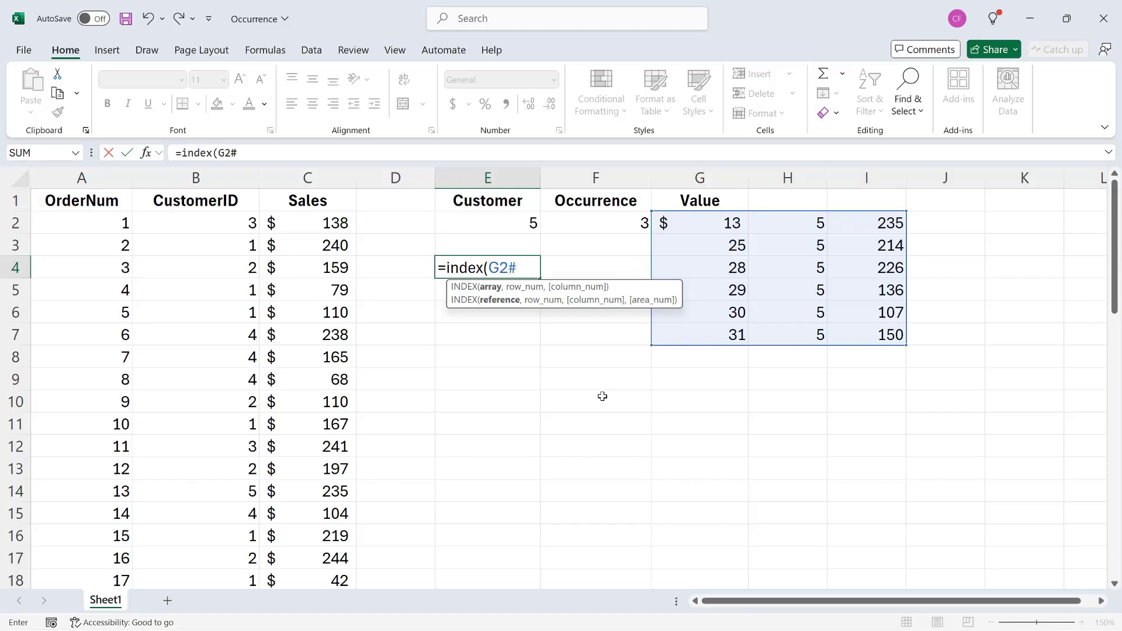
pyautogui.write(',')
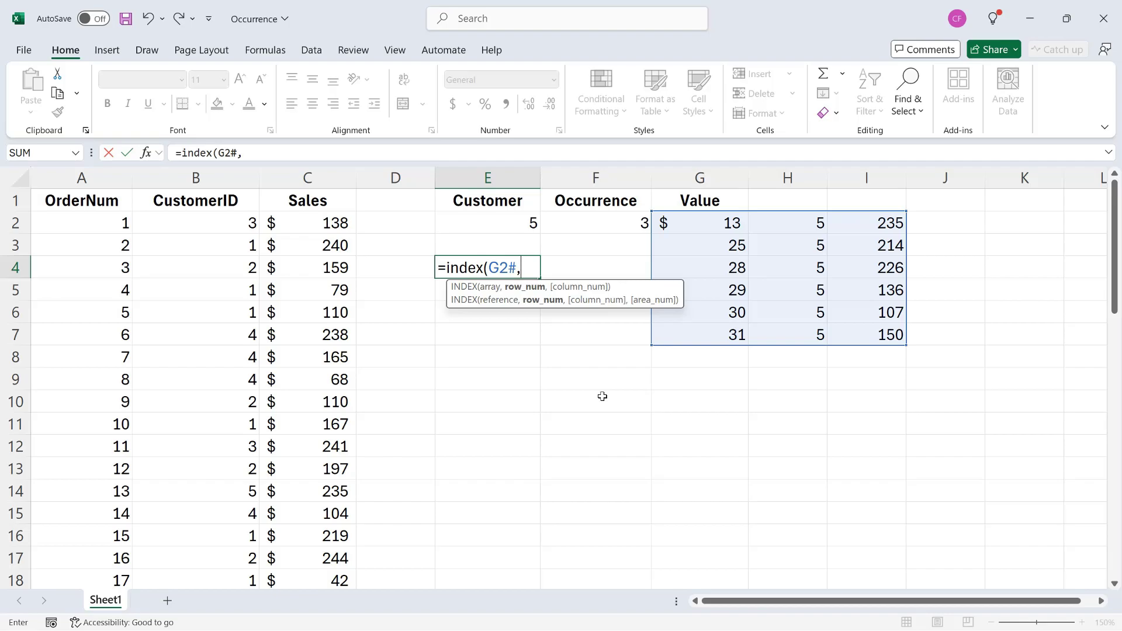
pyautogui.click(603, 231)
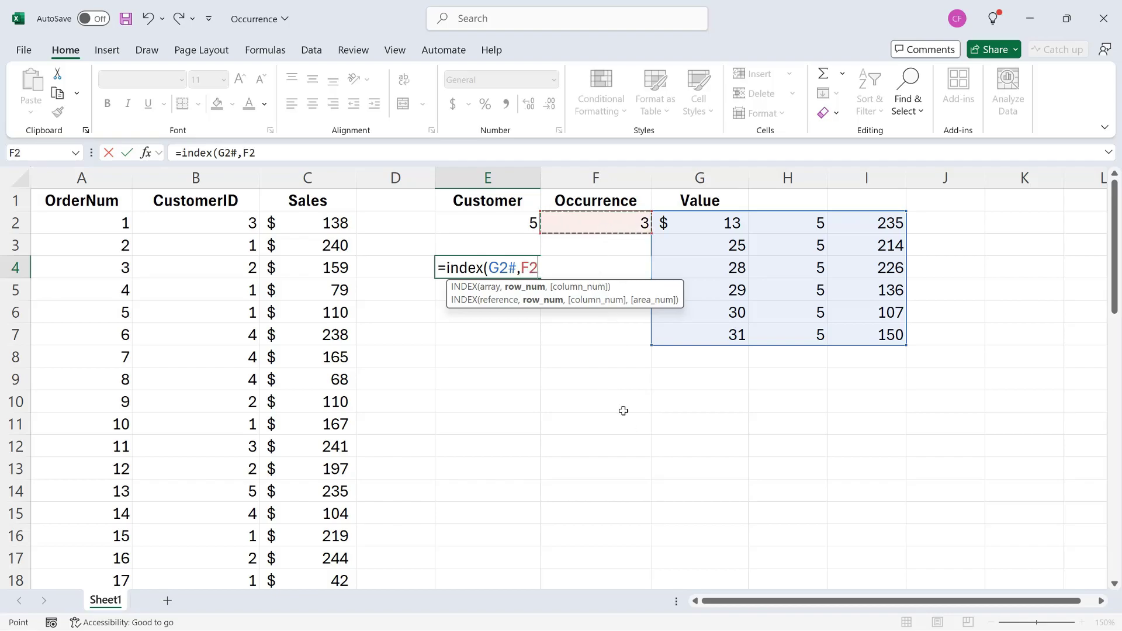
pyautogui.write(',')
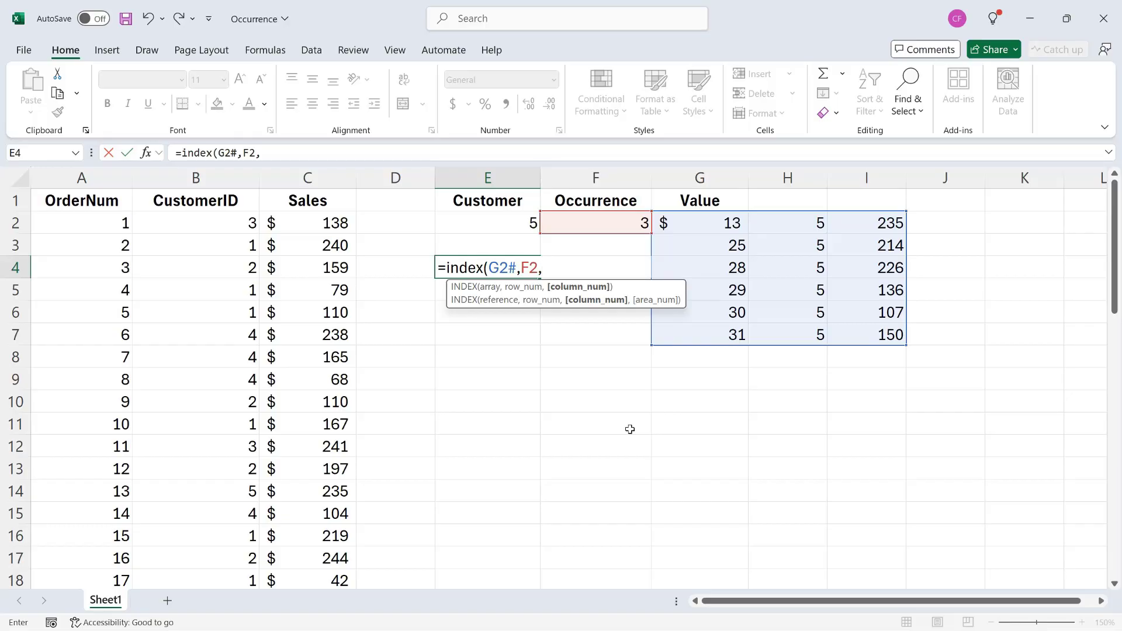
pyautogui.write('3)')
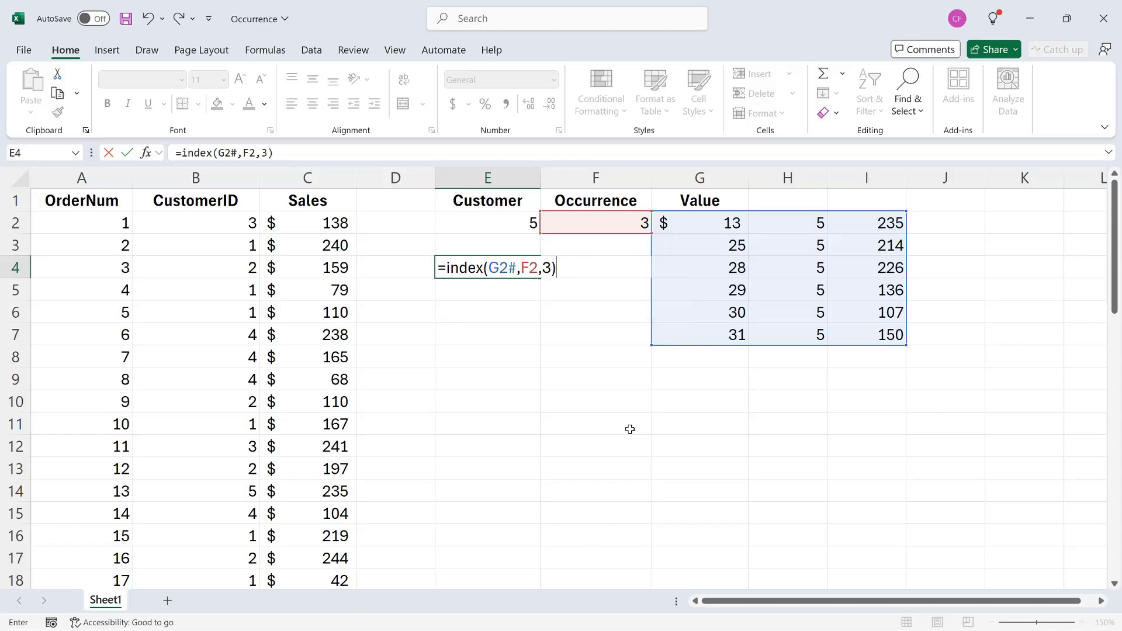
pyautogui.press('Return')
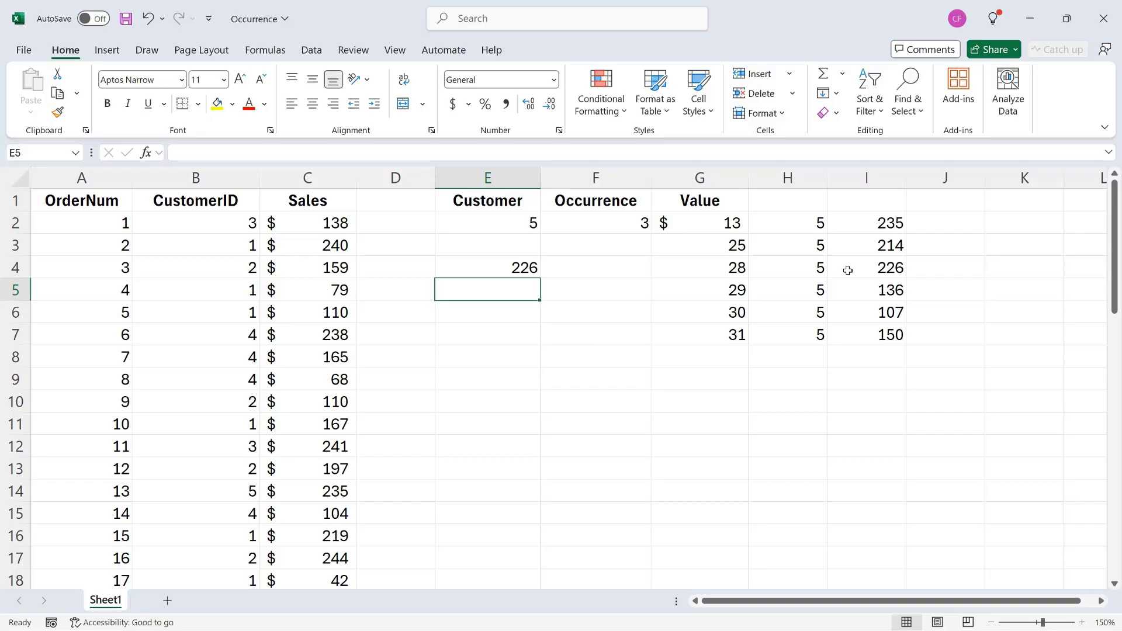
pyautogui.click(507, 267)
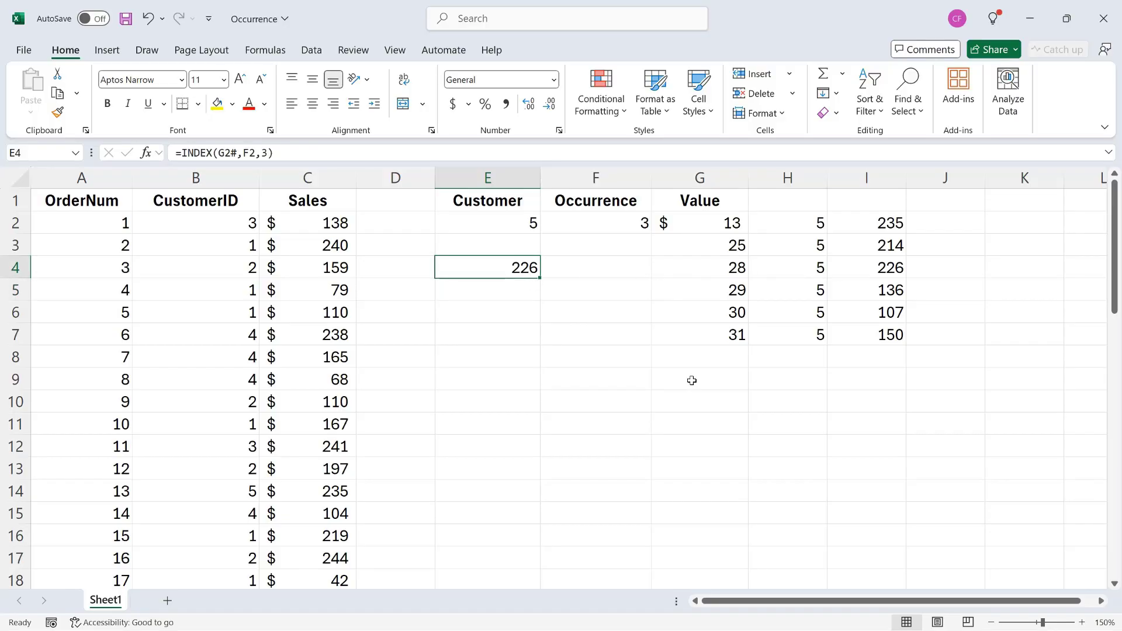
pyautogui.press('Delete')
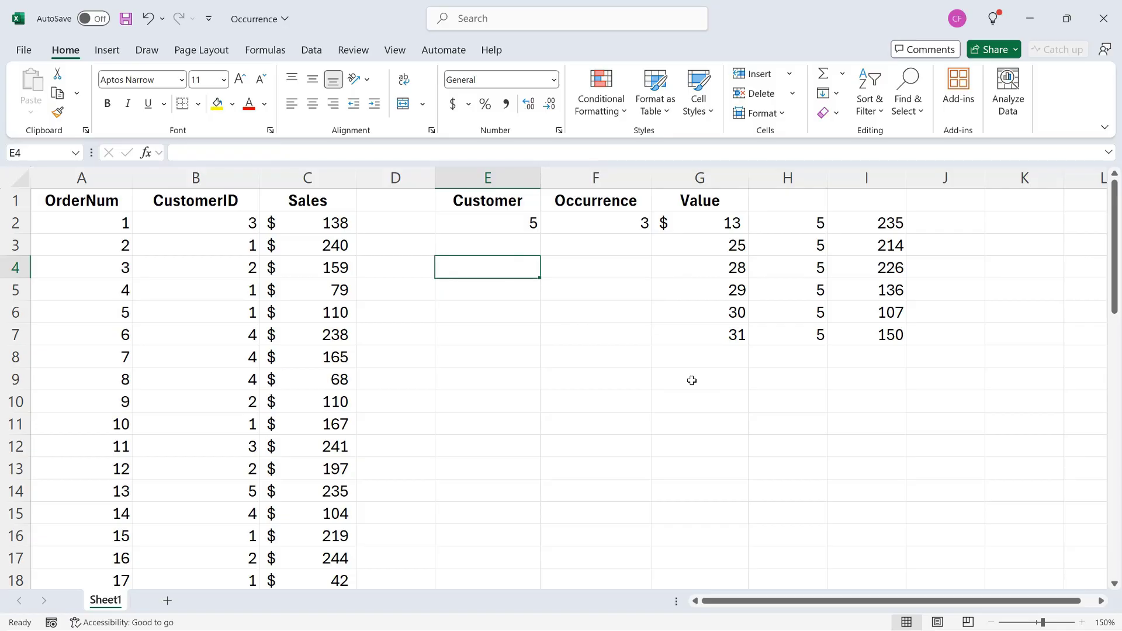
# Wrap the FILTER formula in G2 in INDEX, with F2 as the row number and 3 as the column number
pyautogui.doubleClick(708, 221)
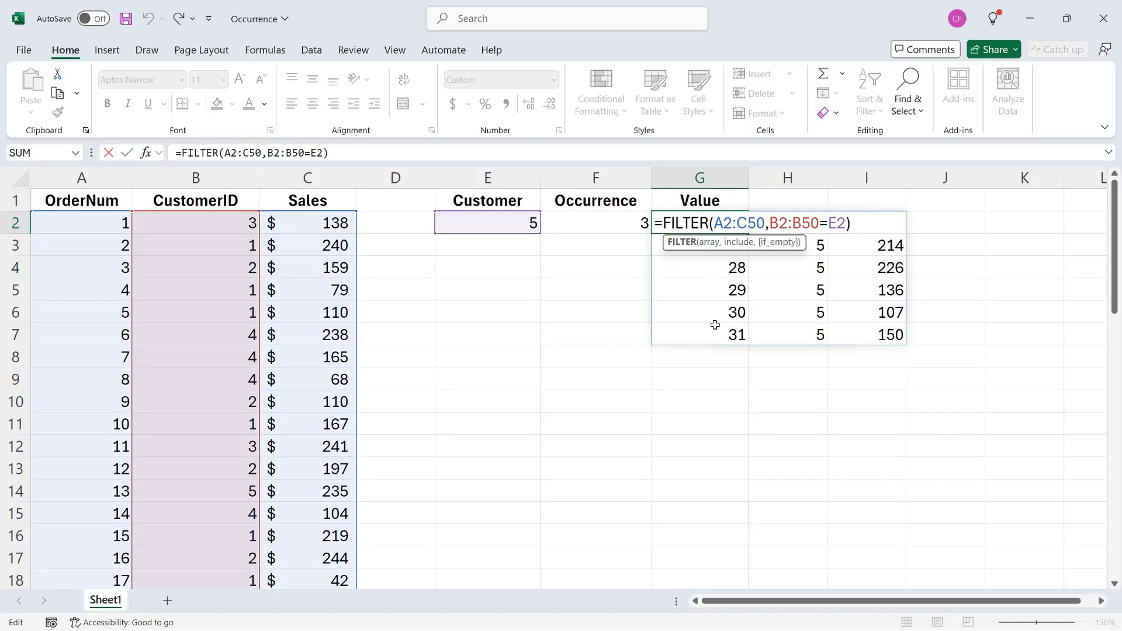
pyautogui.click(666, 222)
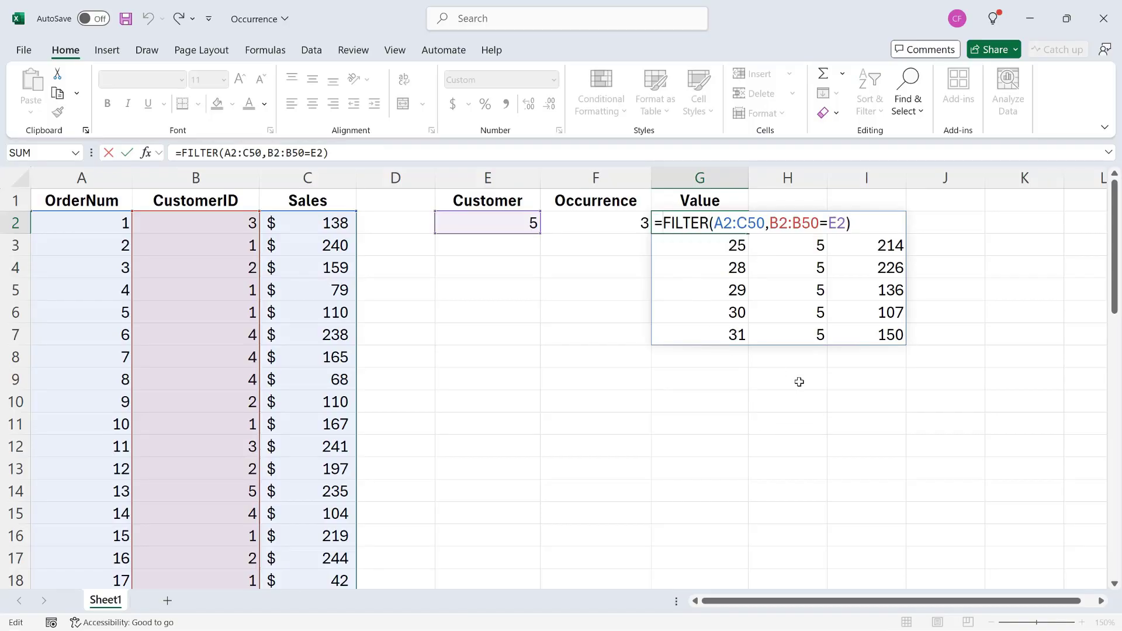
pyautogui.write('Ind')
pyautogui.press('Tab')
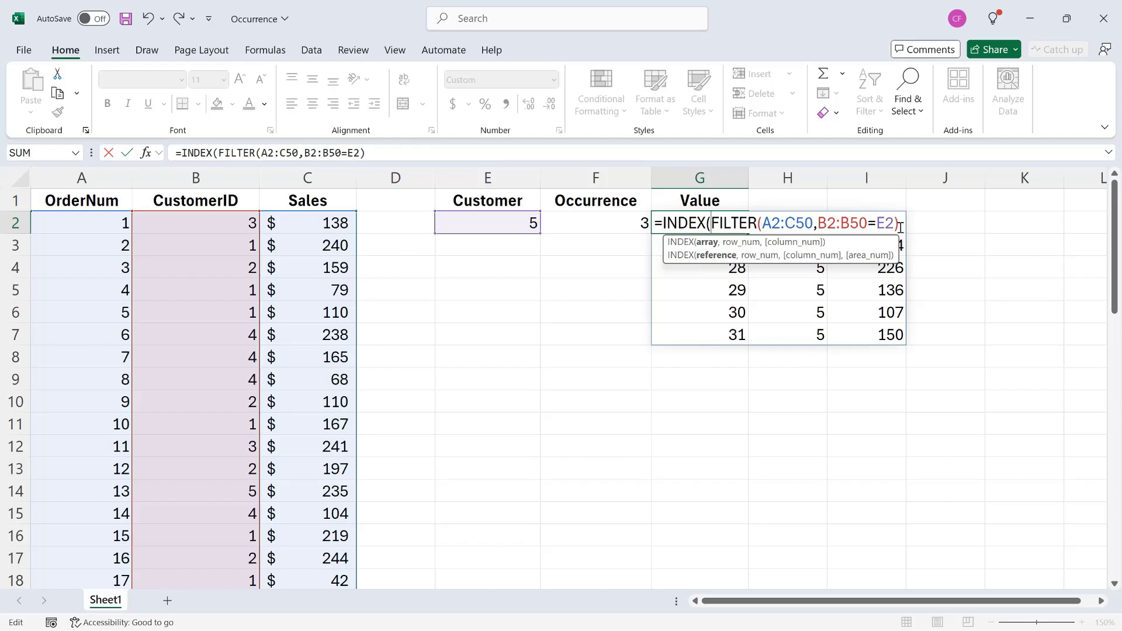
pyautogui.write(',')
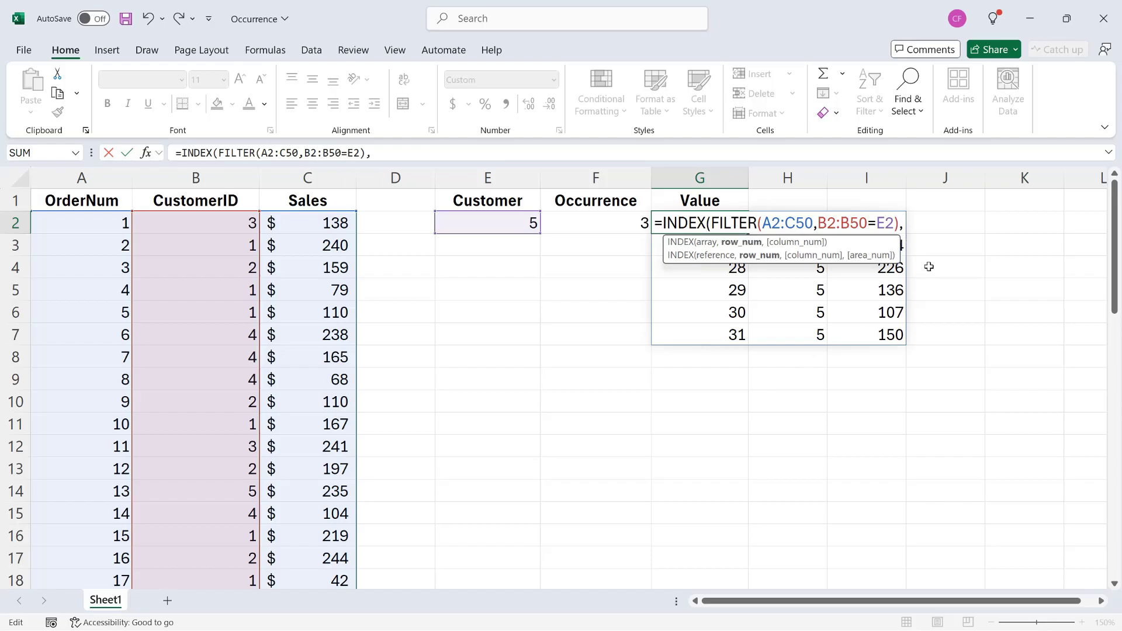
pyautogui.write('F2,3')
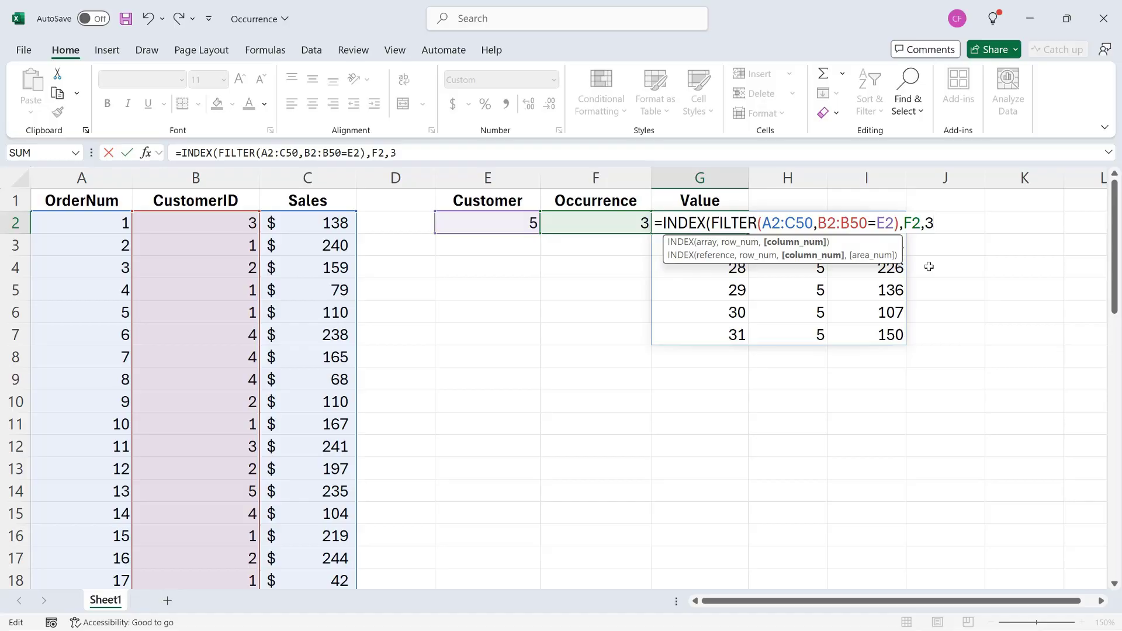
pyautogui.write(')')
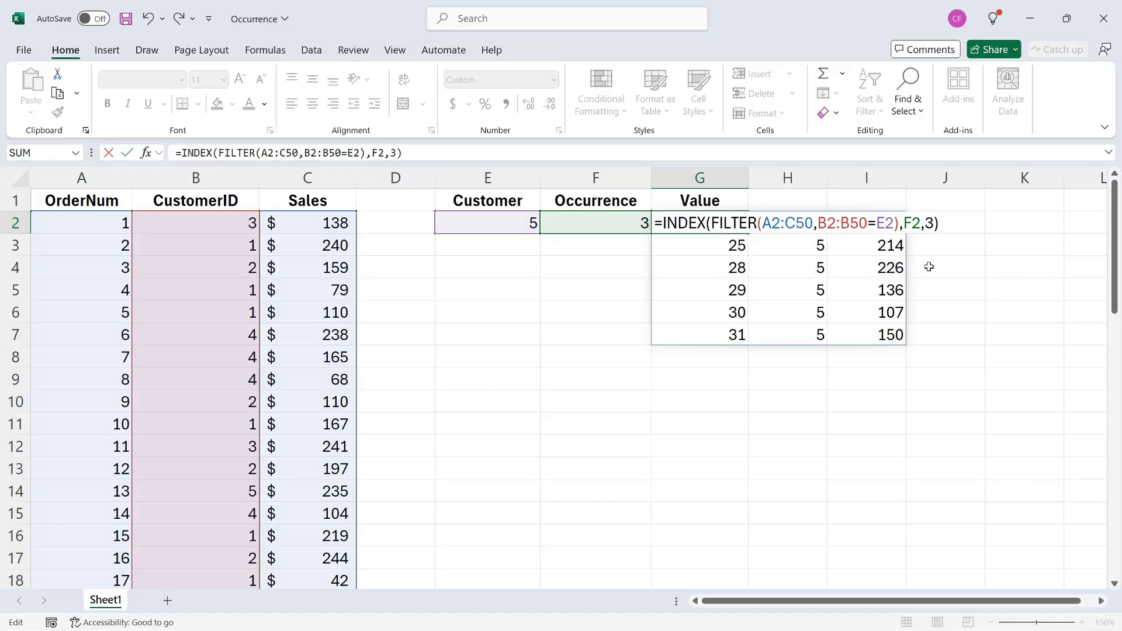
pyautogui.press('Return')
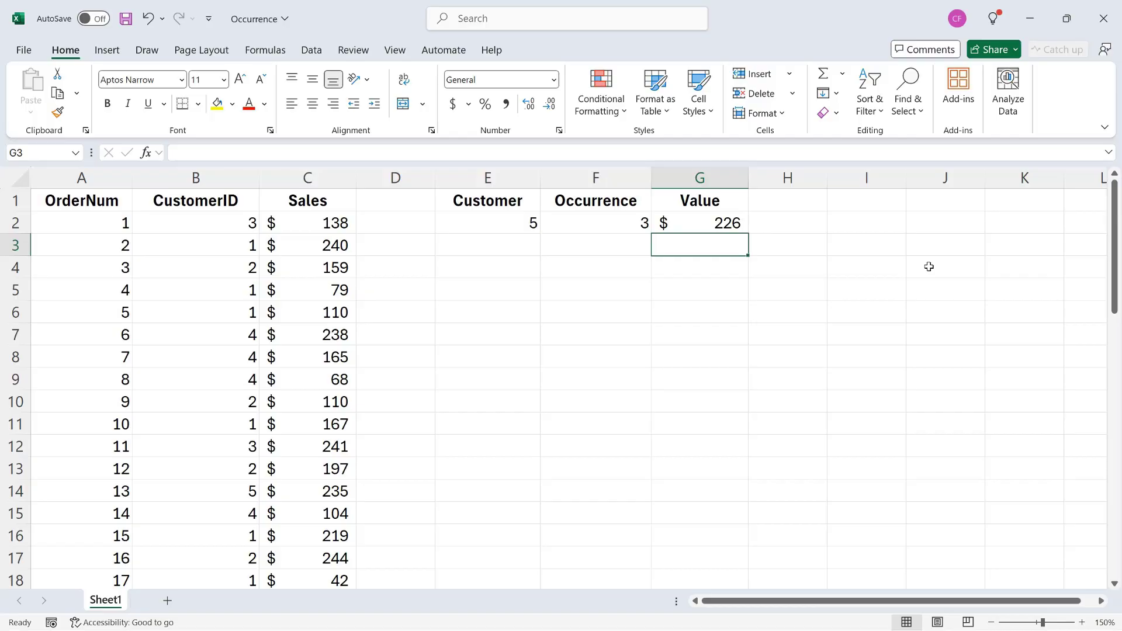
# Set the occurrence in F2 to 7 to test the formula with a number beyond the customer's orders
pyautogui.click(627, 218)
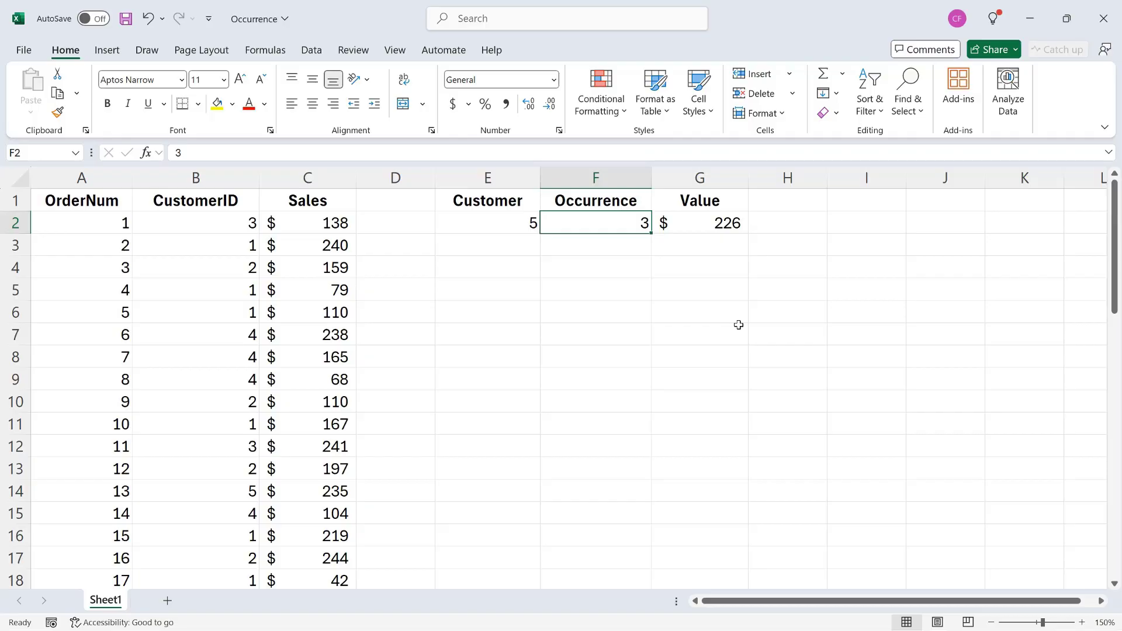
pyautogui.write('7')
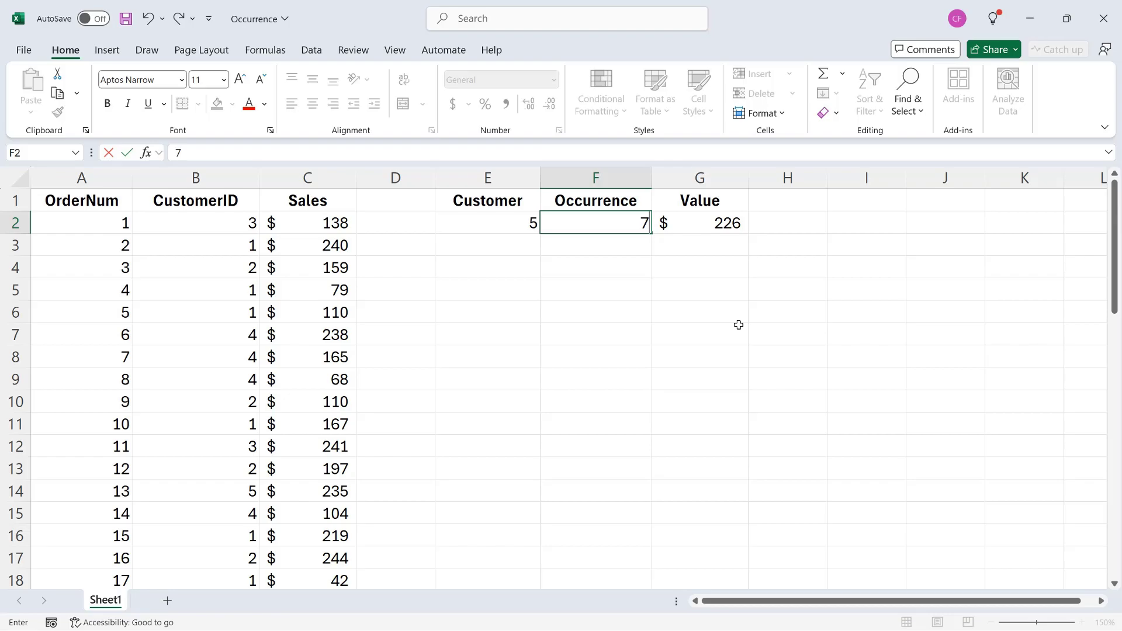
pyautogui.press('Return')
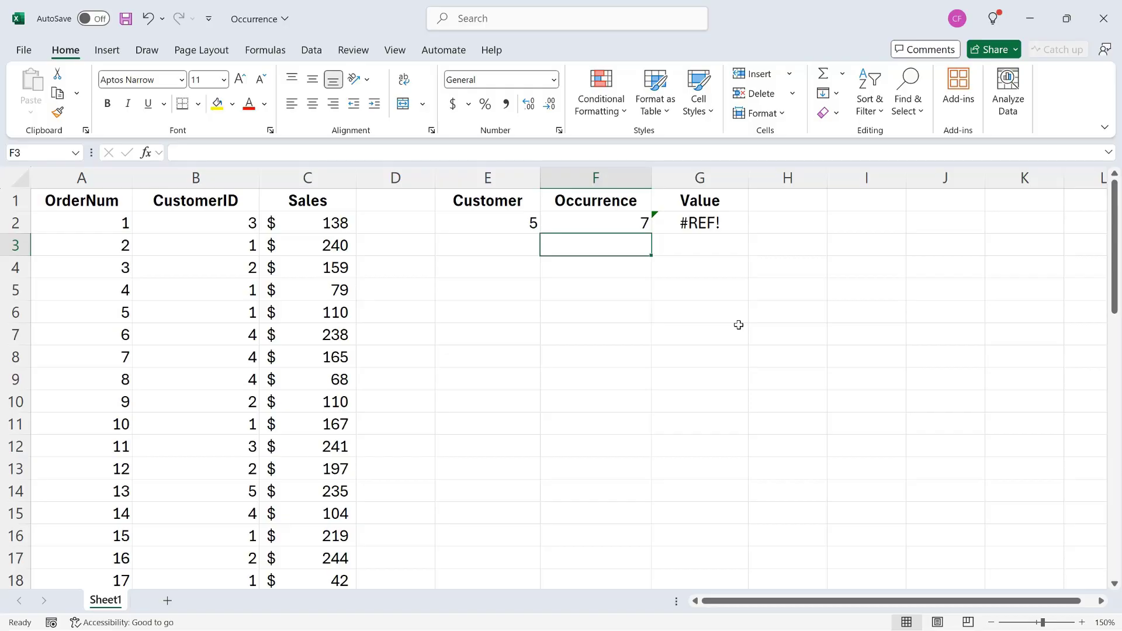
# Wrap the INDEX formula in G2 in IFERROR with "Not found" as the value to return on an error
pyautogui.doubleClick(713, 228)
pyautogui.press('Left')
pyautogui.press('Left')
pyautogui.press('Left')
pyautogui.press('Left')
pyautogui.press('Left')
pyautogui.press('Left')
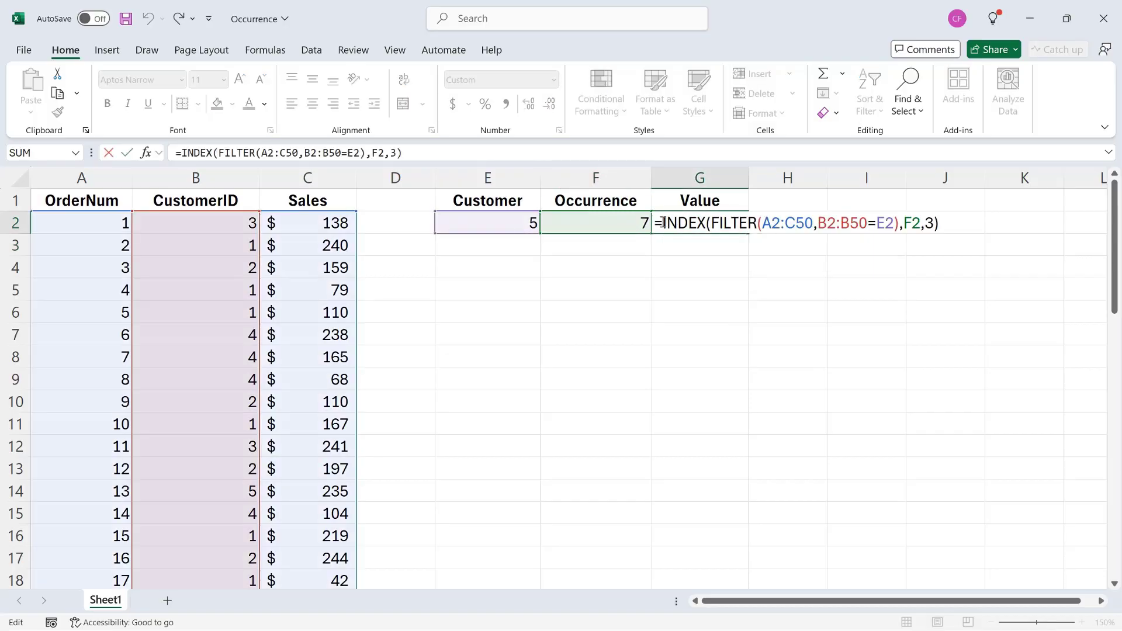
pyautogui.write('ife')
pyautogui.press('Tab')
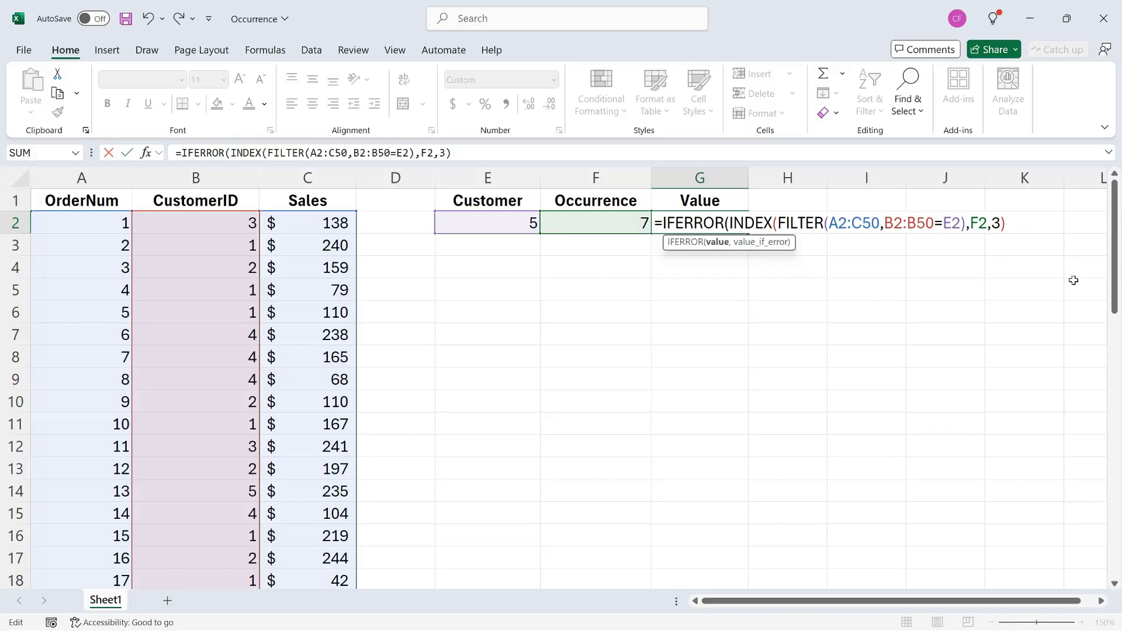
pyautogui.write(',')
pyautogui.write('"Nof fou')
pyautogui.press('BackSpace')
pyautogui.press('BackSpace')
pyautogui.press('BackSpace')
pyautogui.press('BackSpace')
pyautogui.press('BackSpace')
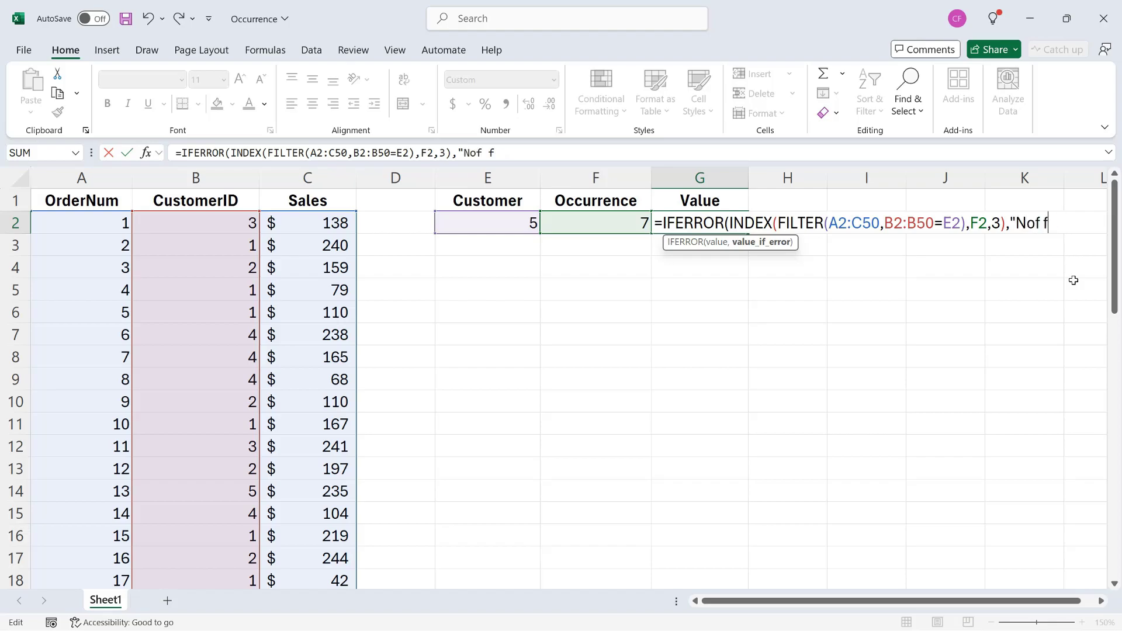
pyautogui.write('t found")')
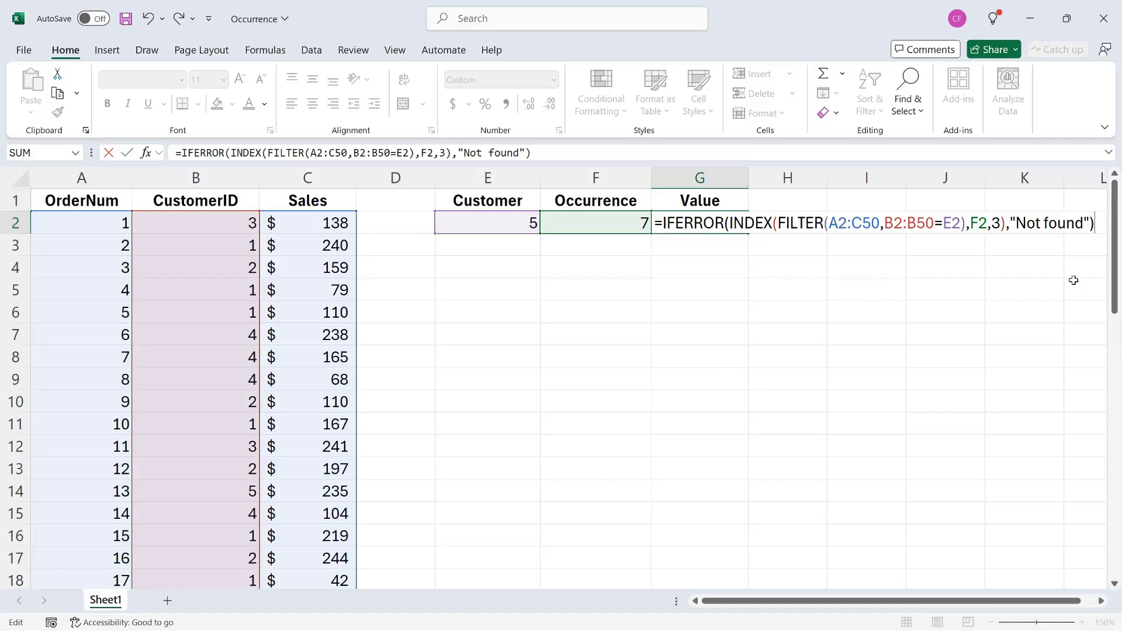
pyautogui.press('Return')
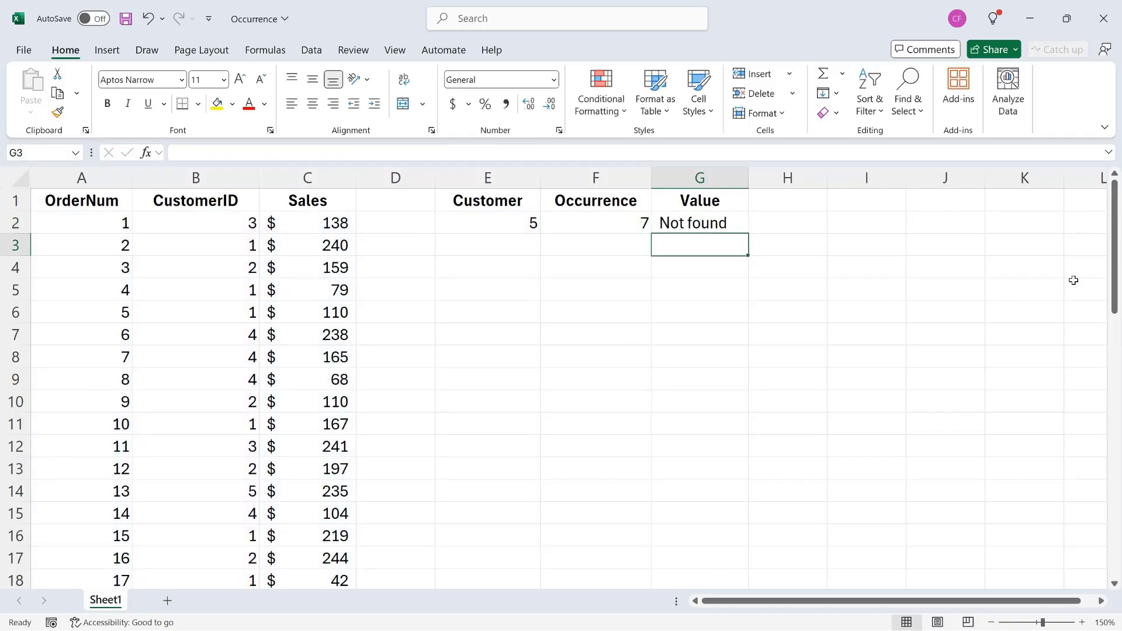
# Set the occurrence in F2 to 3 to check the error-handled formula with an existing order
pyautogui.click(622, 228)
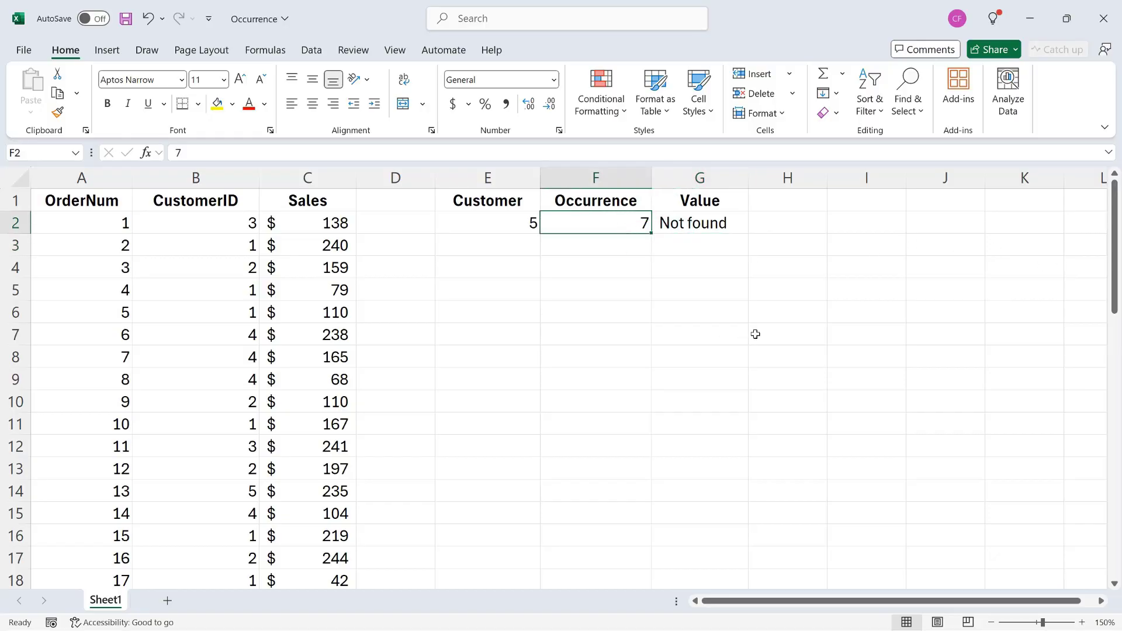
pyautogui.write('3')
pyautogui.press('Return')
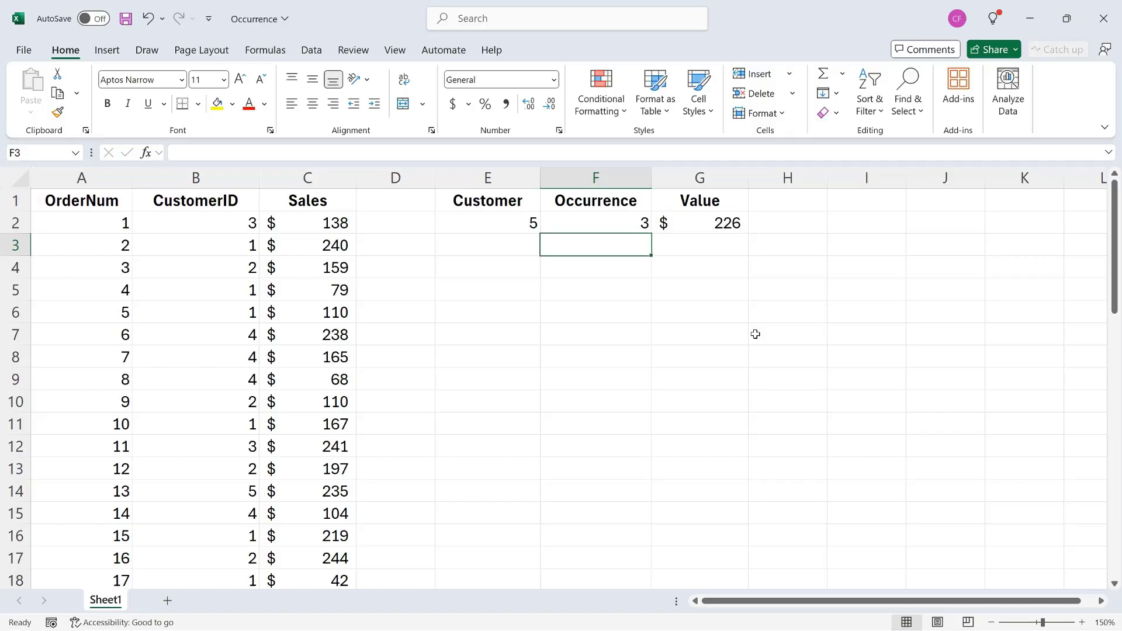